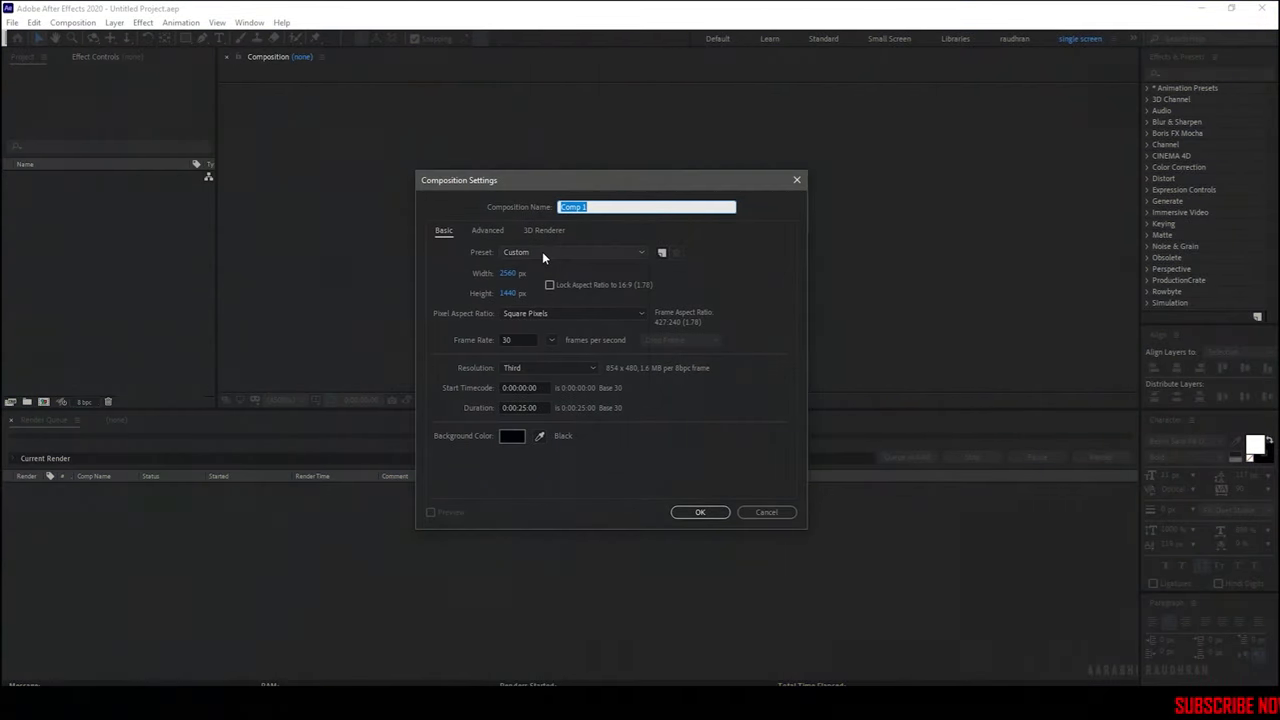
Create Comp 1 from the 1920×1080 preset with a duration of 0:00:05:00.
left_click(542, 251)
scroll(544, 624, "down", 2)
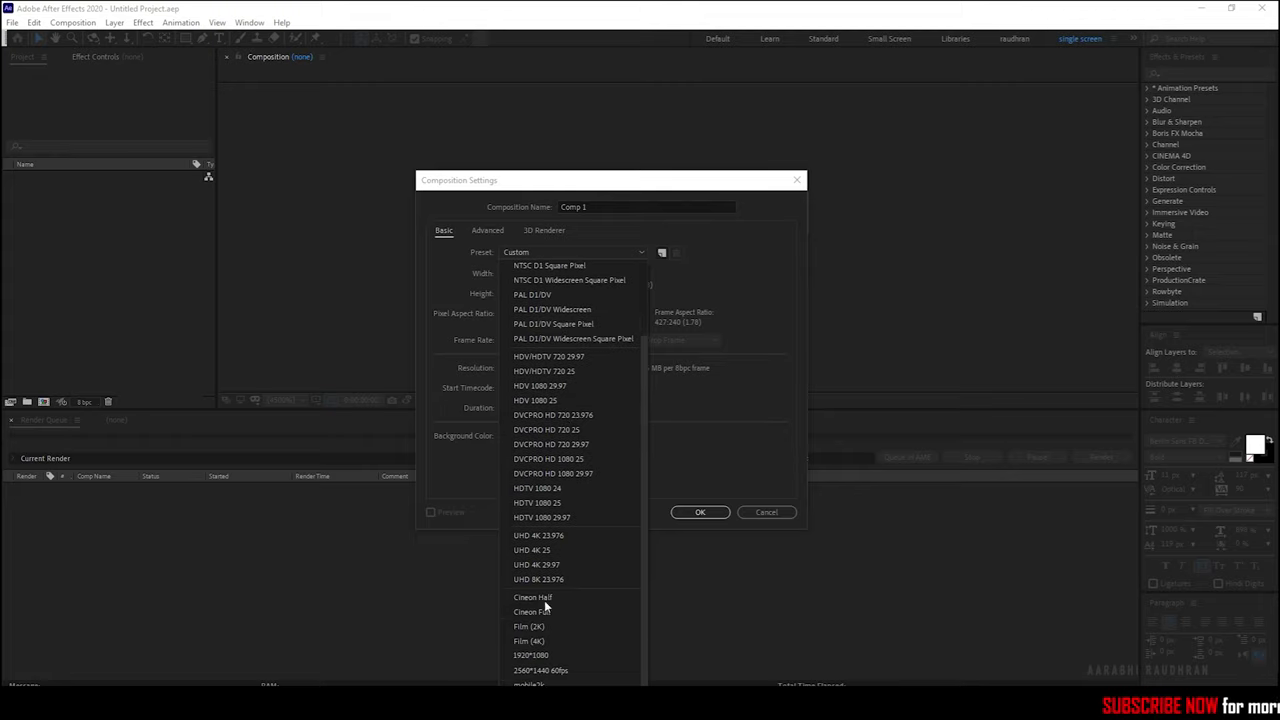
left_click(547, 654)
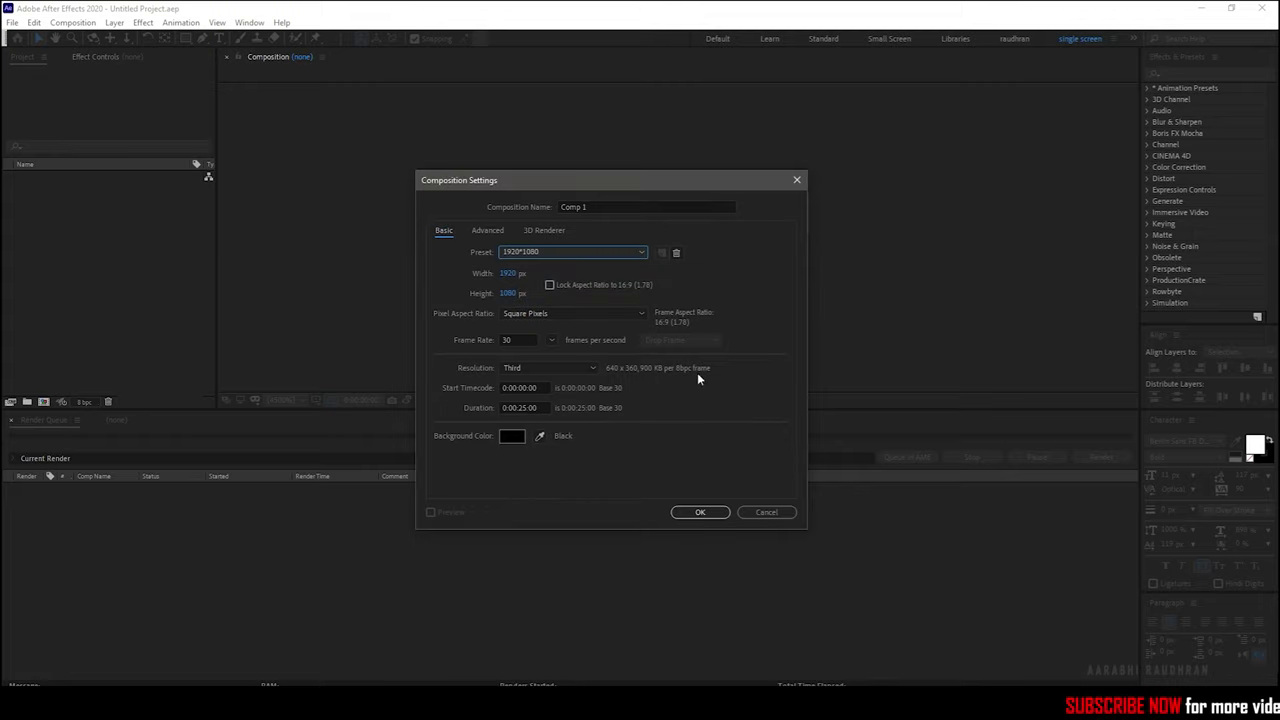
left_click(521, 408)
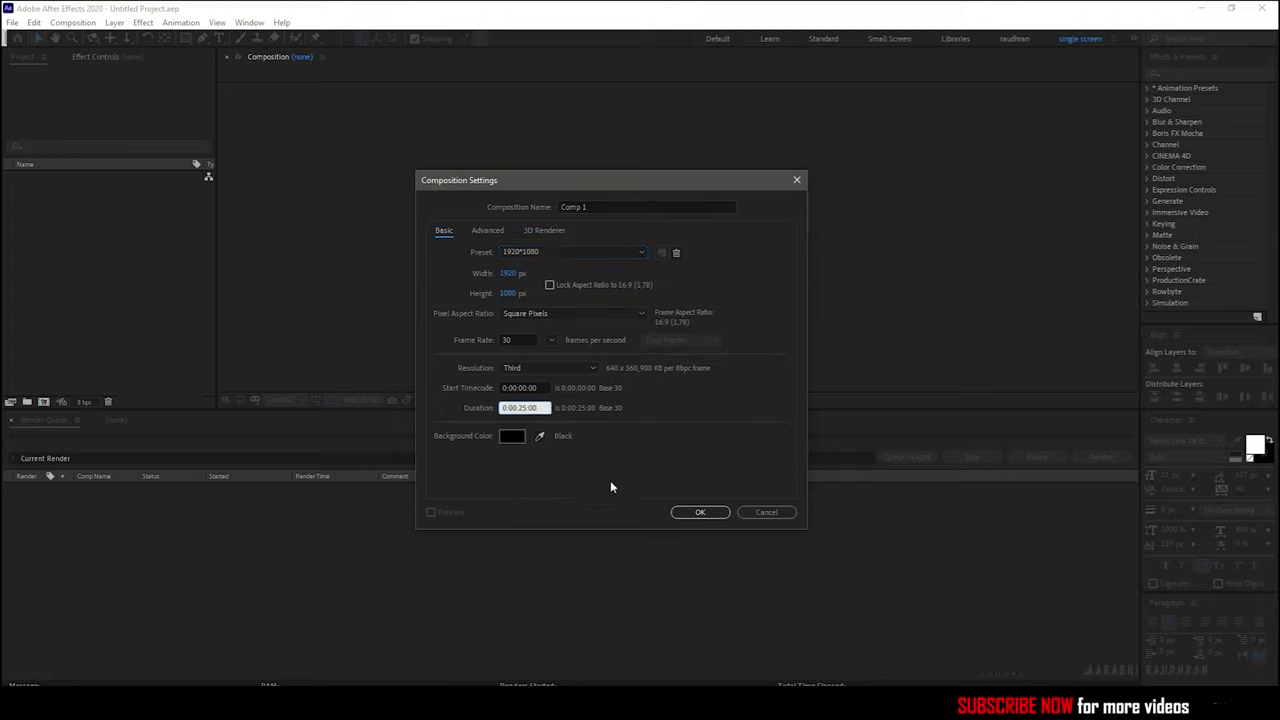
type("0:00:05:00")
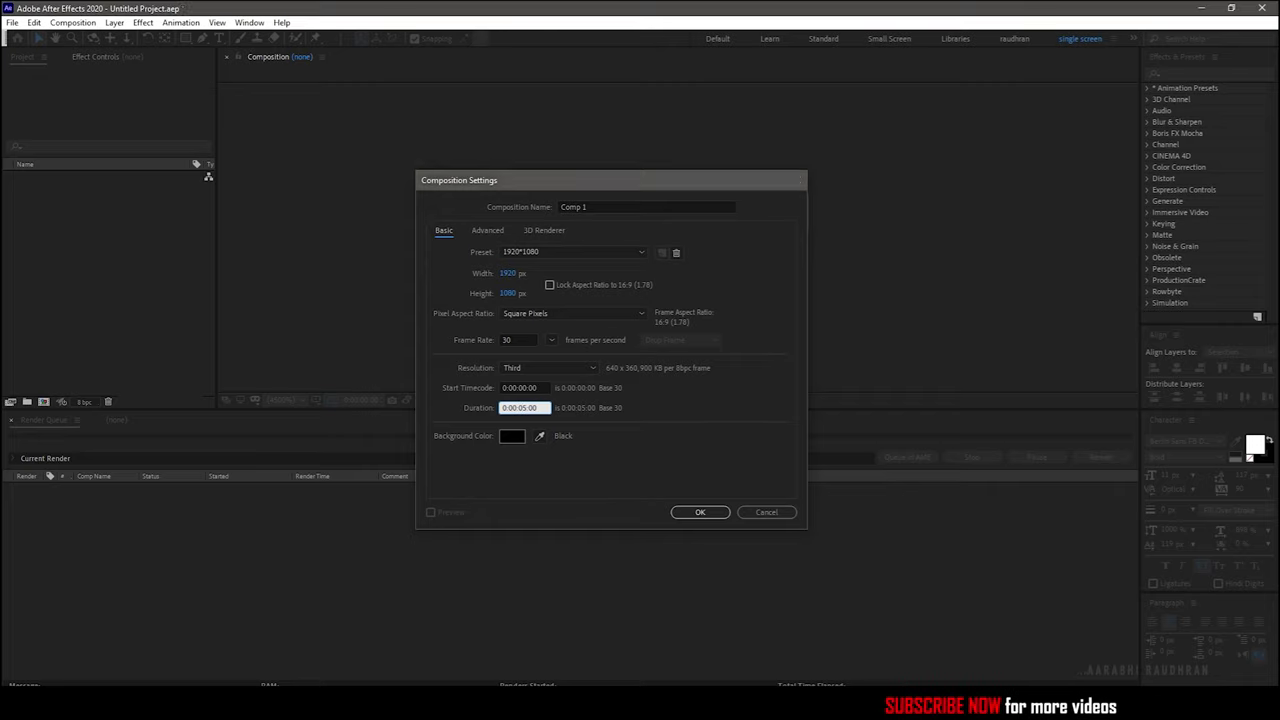
key("Return")
Draw a no-fill rectangle with the Rectangle tool as the loading bar outline.
left_click(185, 37)
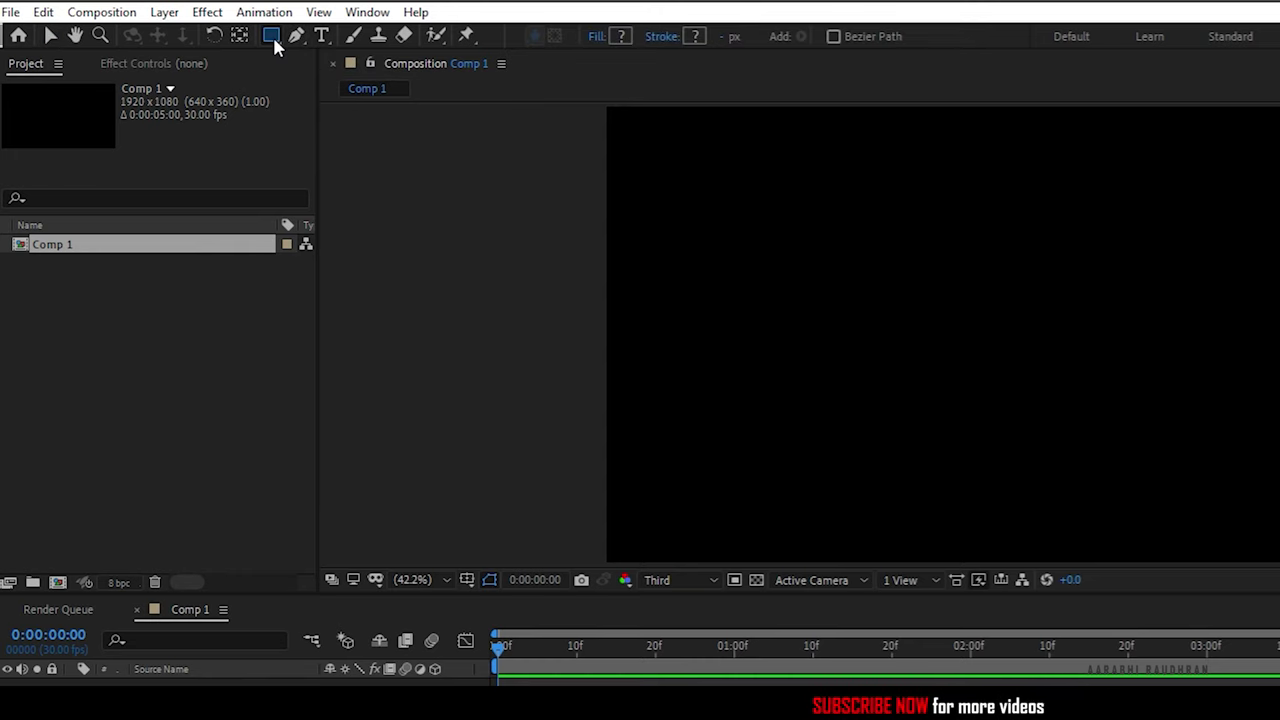
left_click(596, 37)
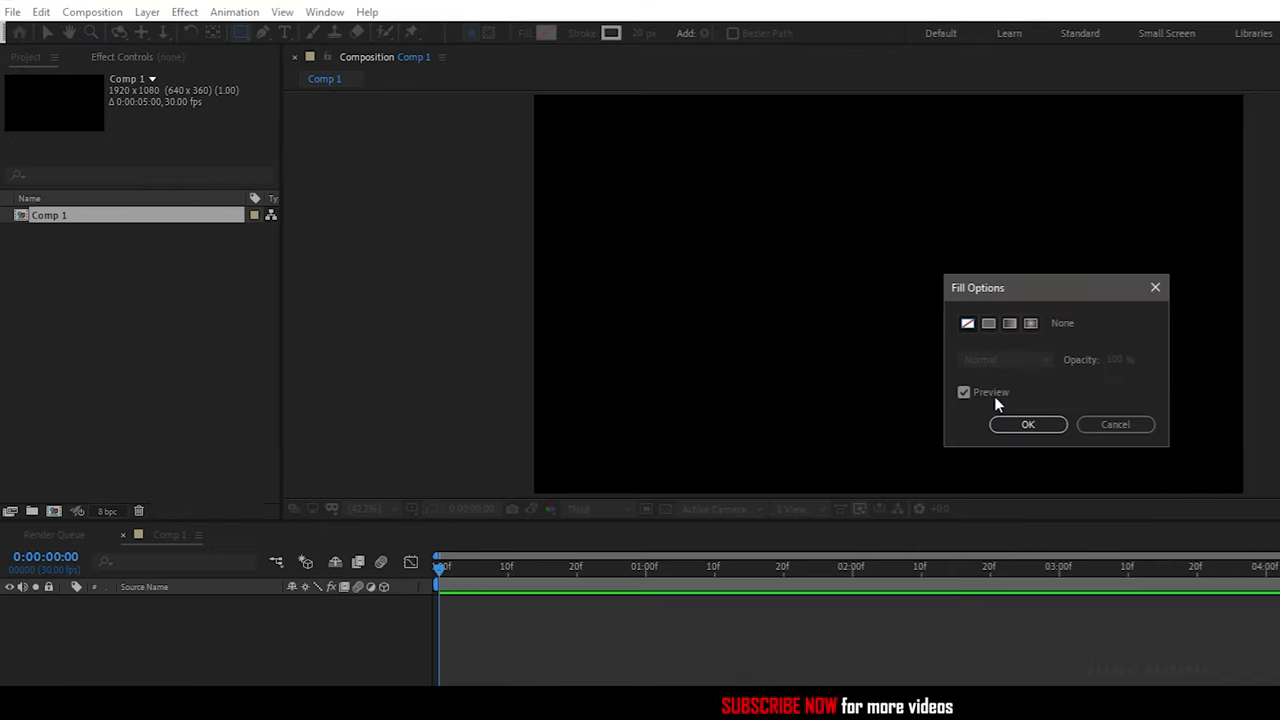
key("Return")
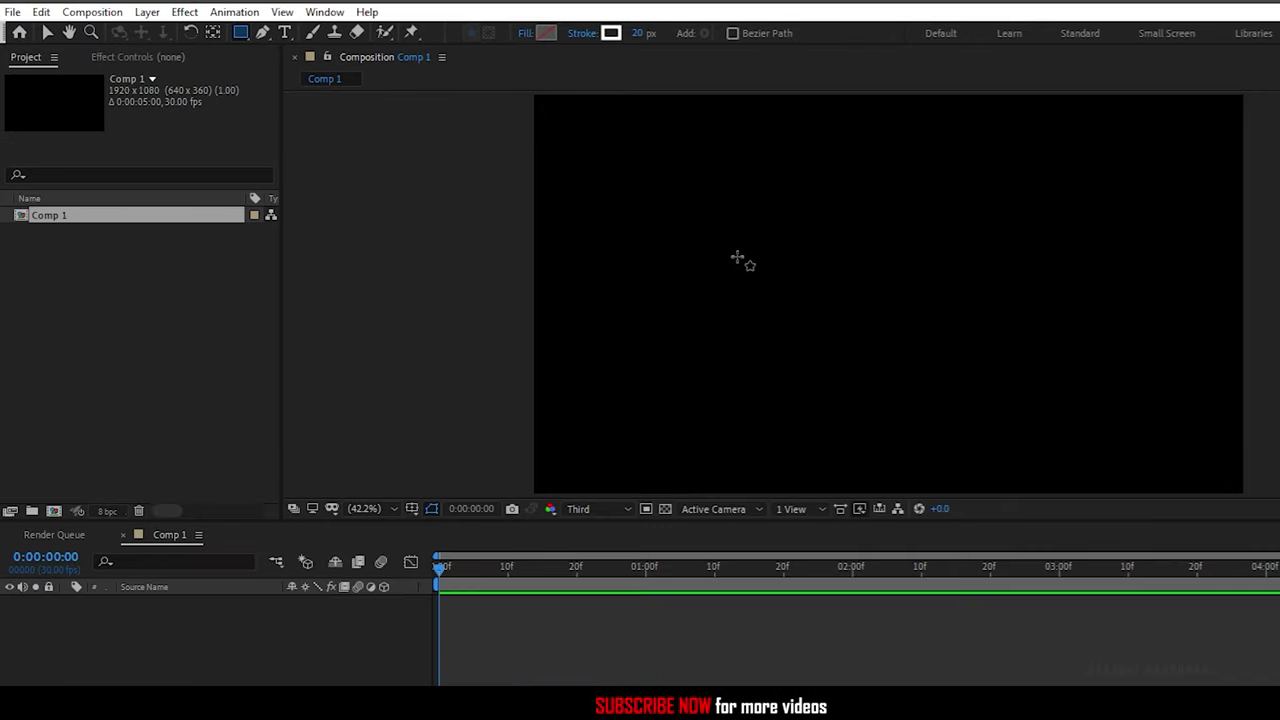
left_click_drag(737, 257, 1066, 322)
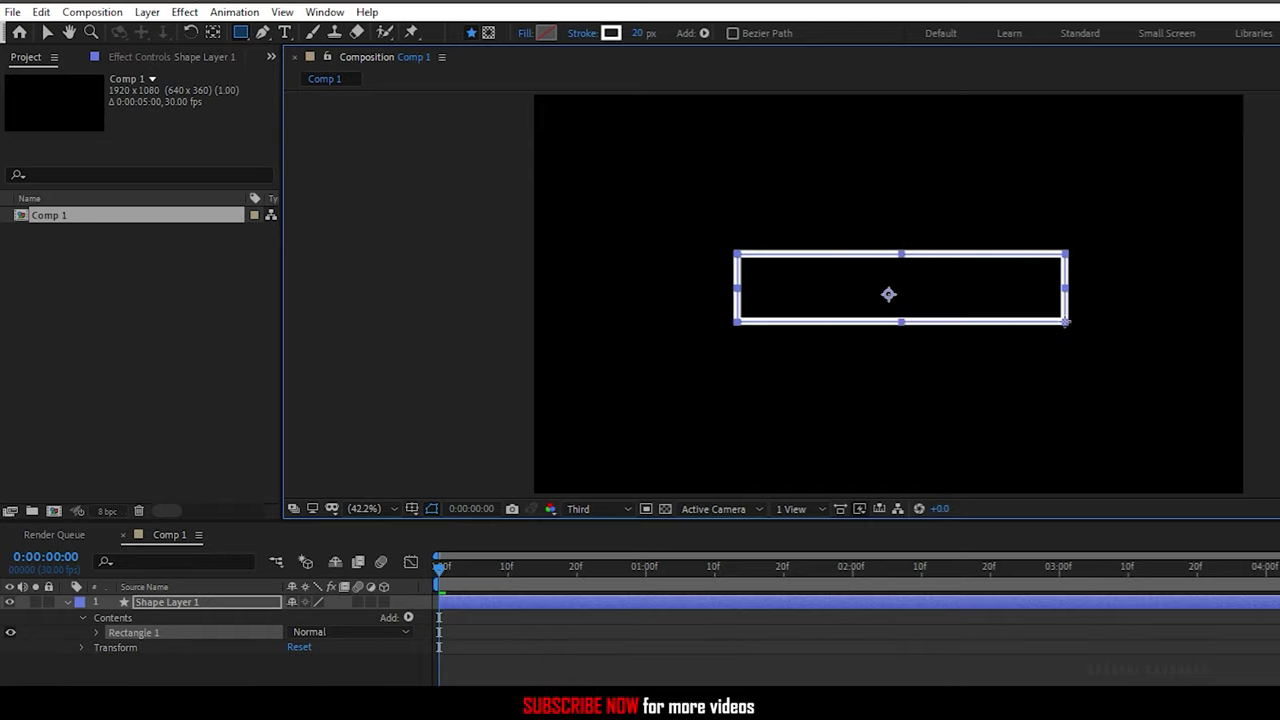
Centre the rectangle horizontally and vertically in the composition.
left_click(1090, 372)
left_click(1124, 372)
left_click(1227, 372)
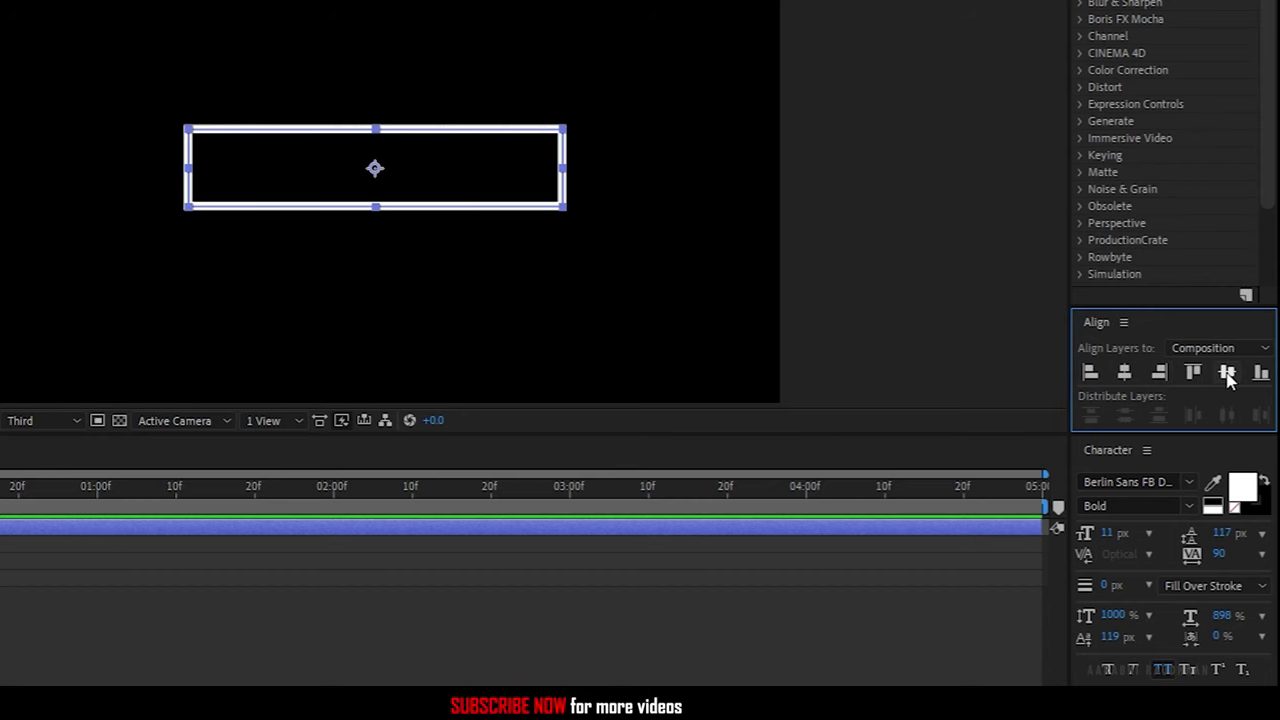
Set the Pen tool's stroke width to 100 px.
left_click(297, 34)
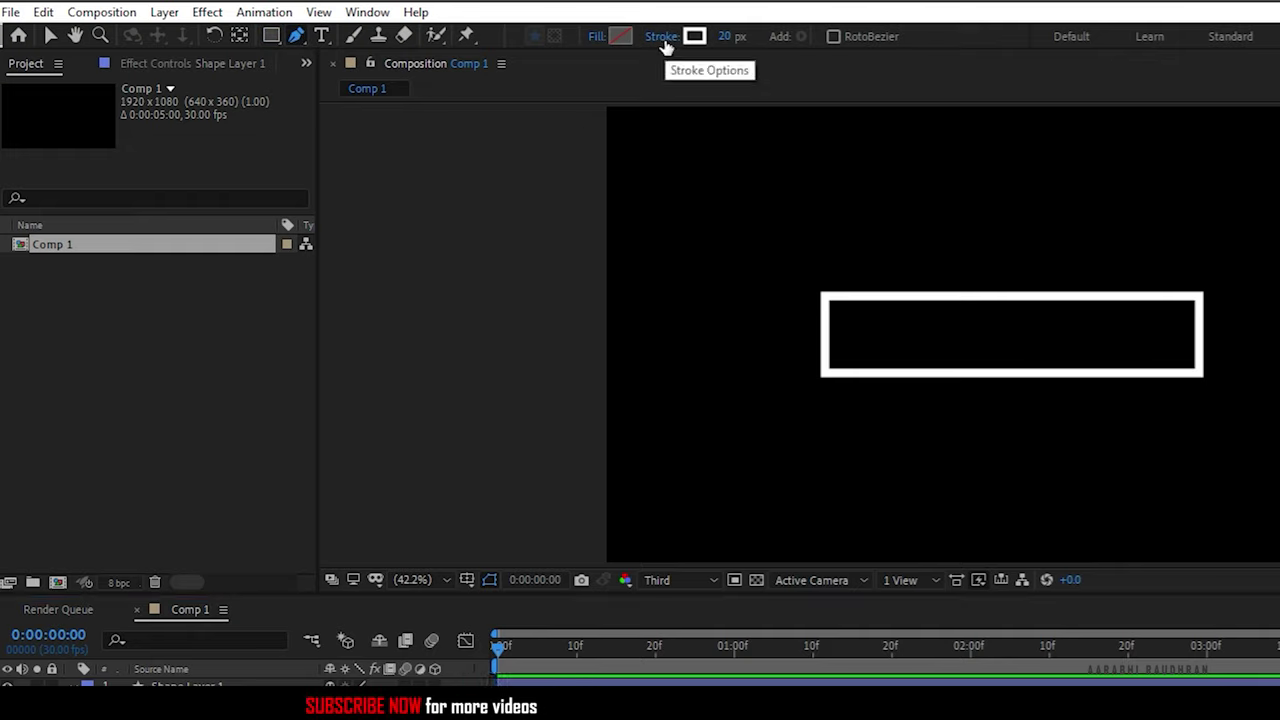
left_click(726, 36)
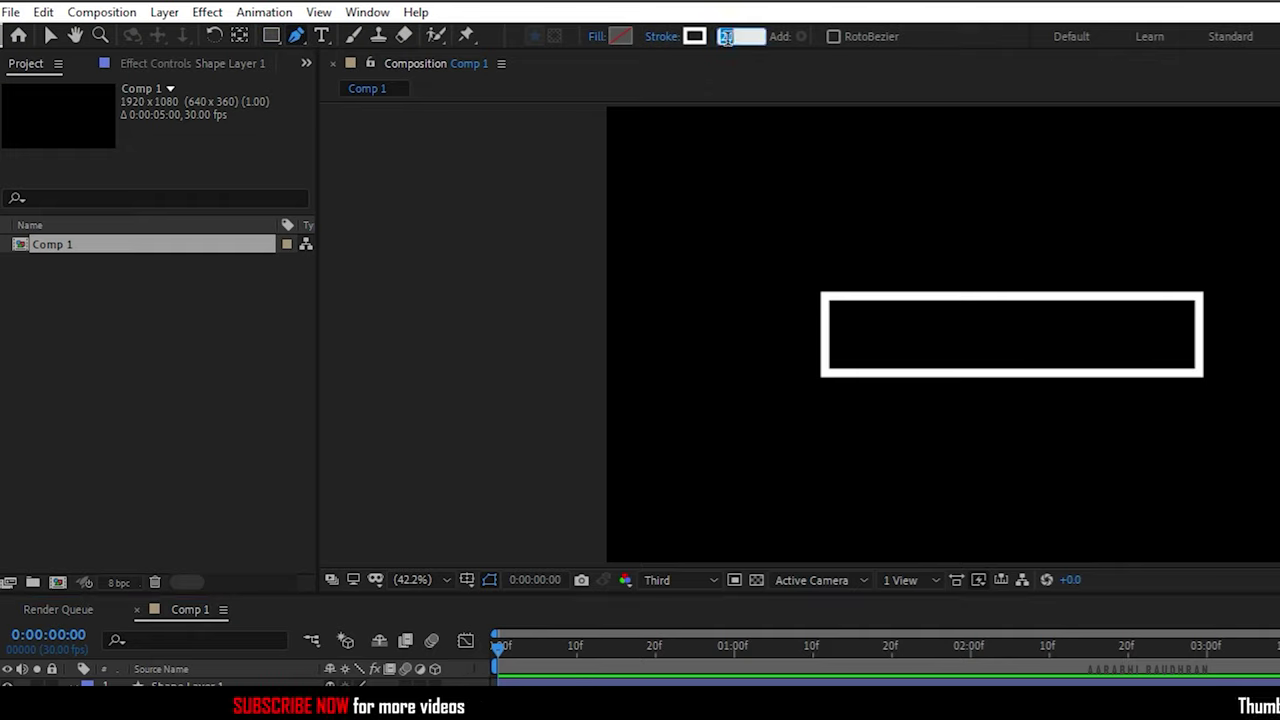
type("100")
key("Return")
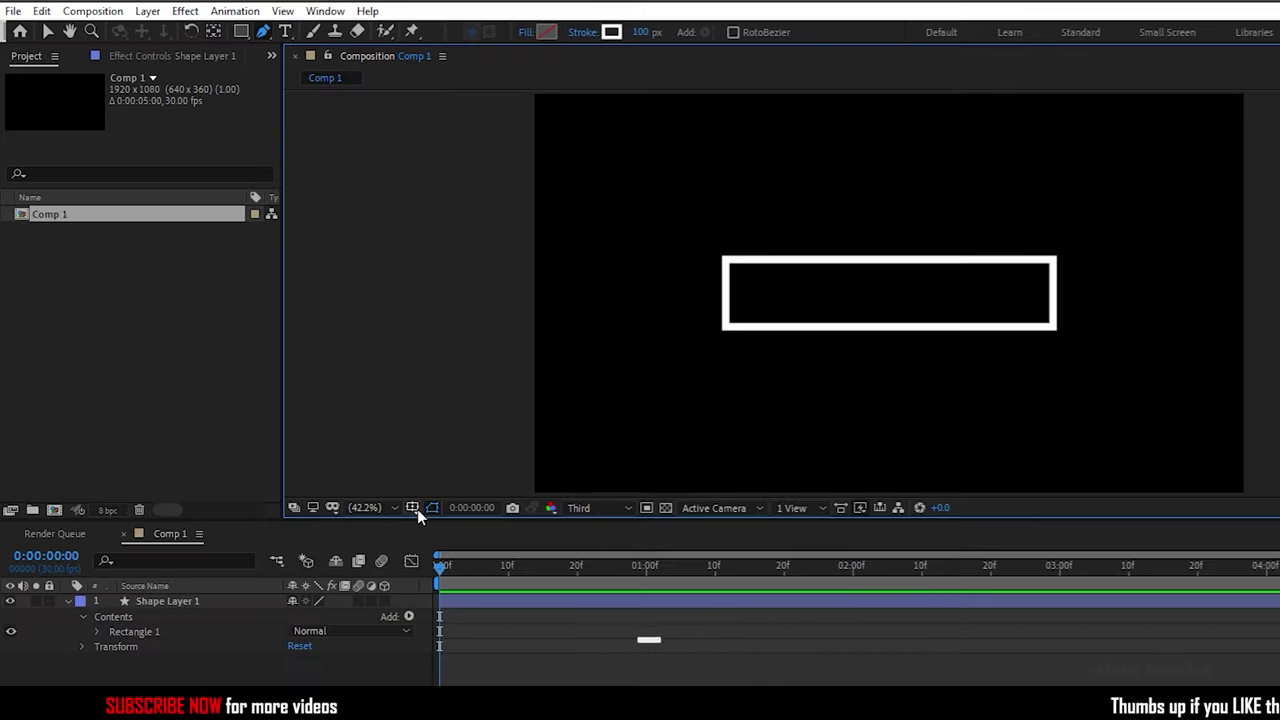
Show Title/Action Safe guides and draw a horizontal line across the bar's interior.
left_click(412, 507)
left_click(470, 526)
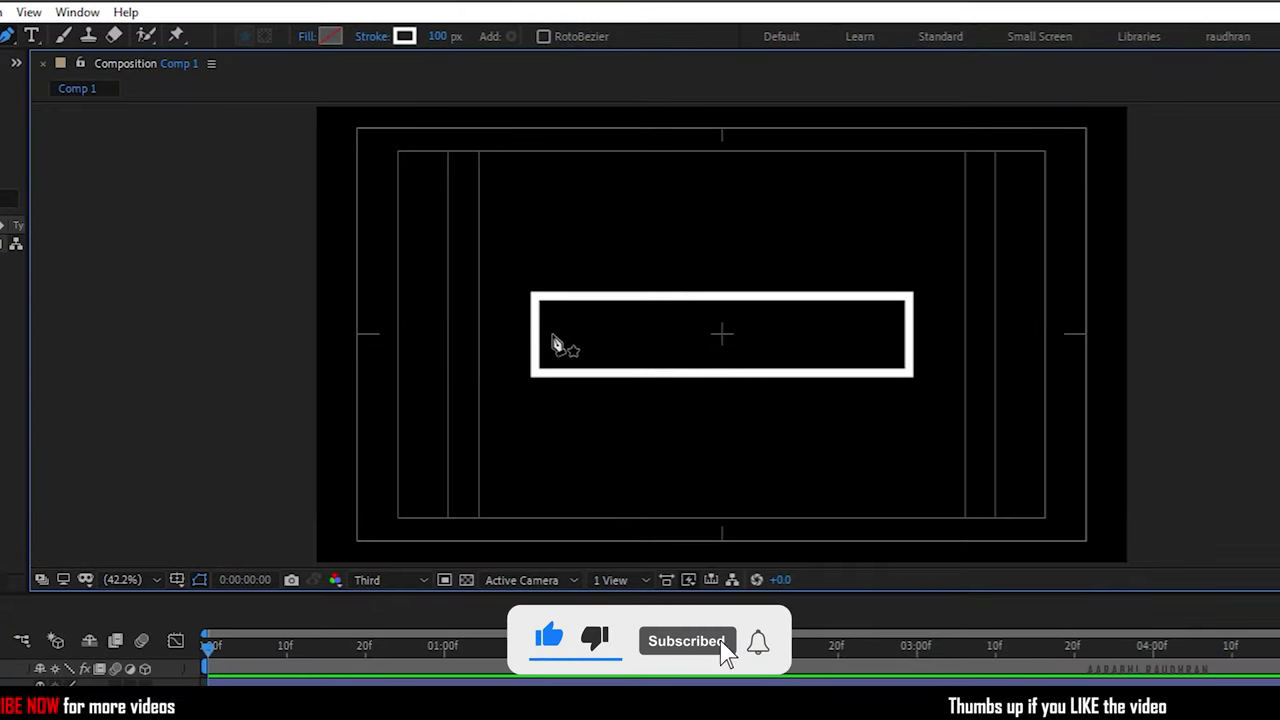
left_click(551, 335)
left_click(889, 334)
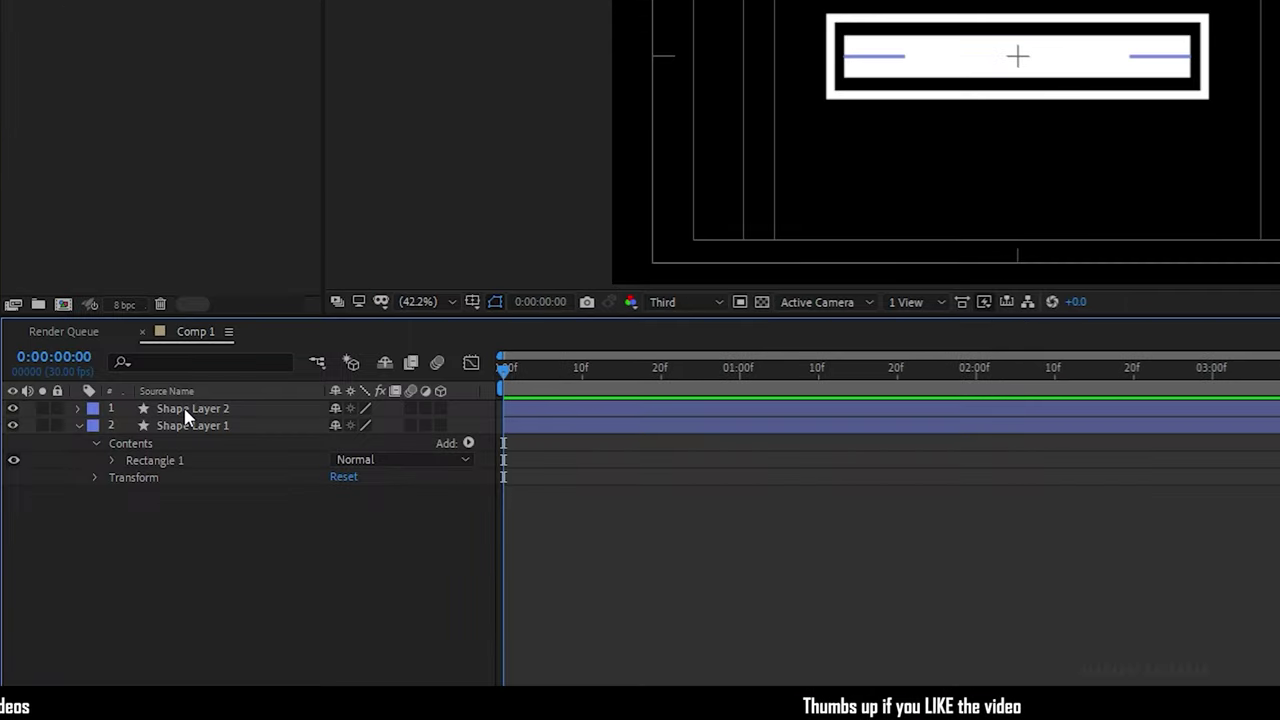
Add Trim Paths to Shape Layer 2 and reveal its Start, End and Offset values.
left_click(183, 410)
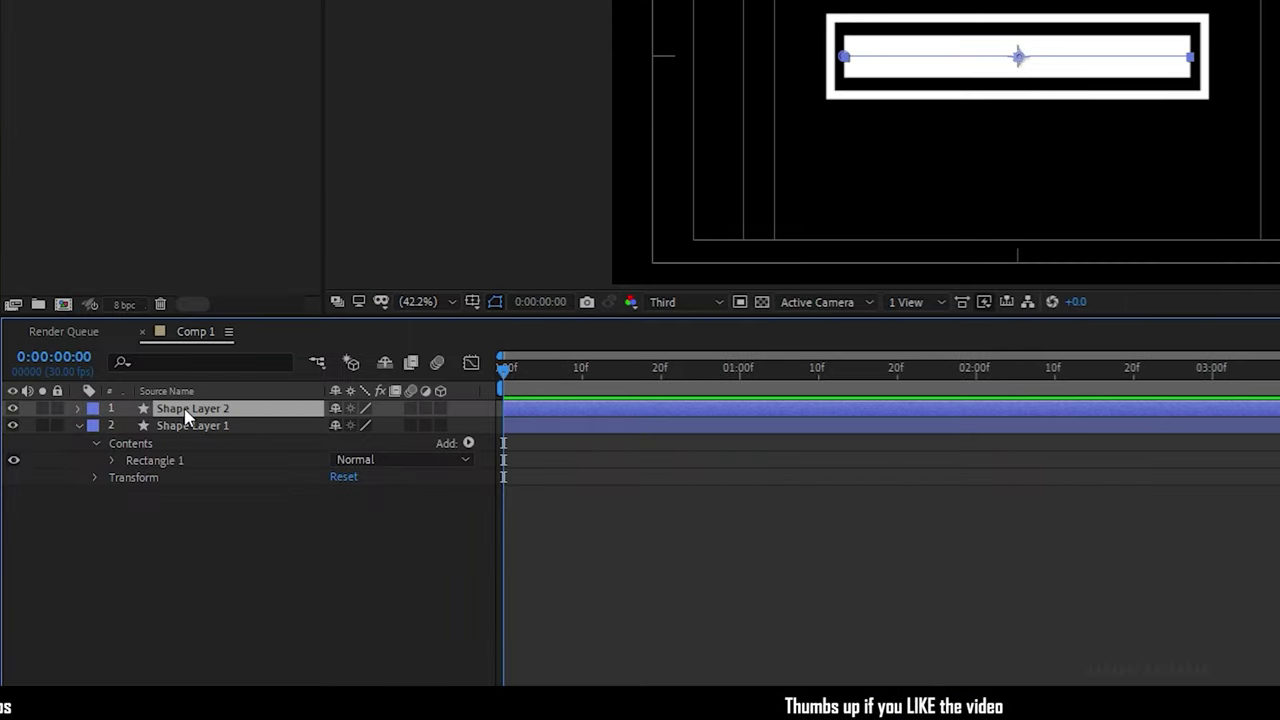
left_click(78, 409)
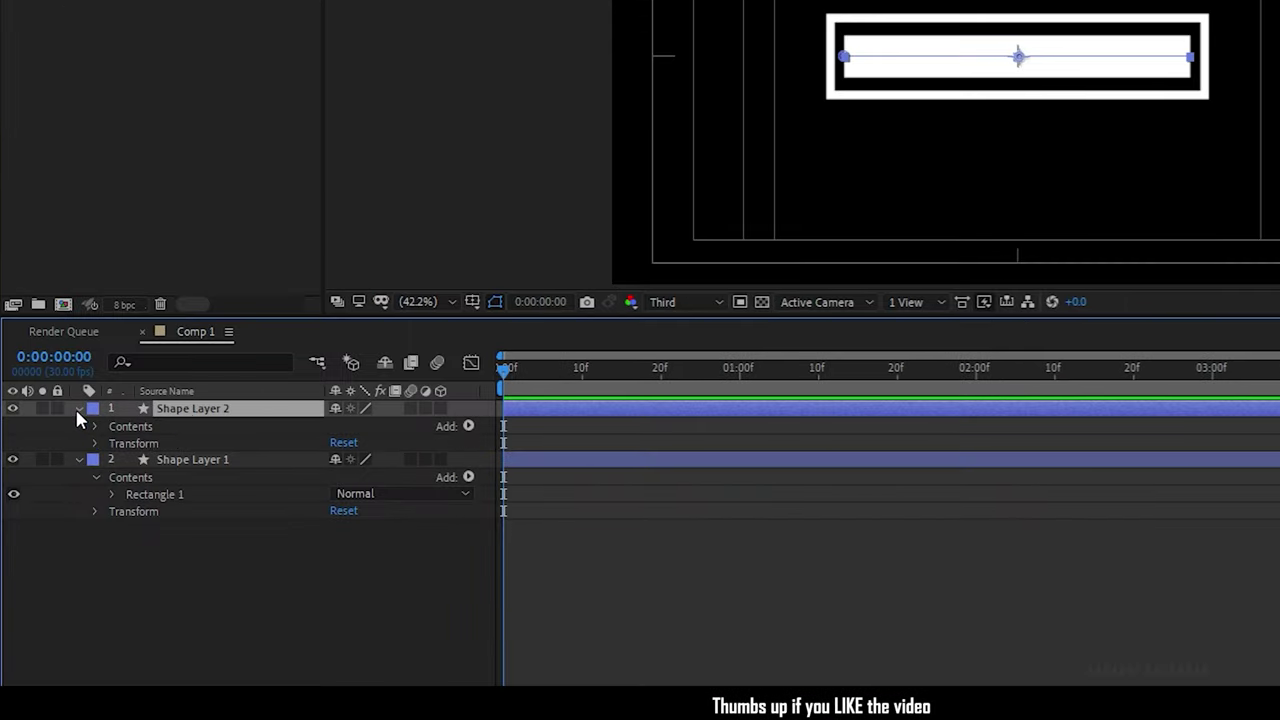
left_click(472, 426)
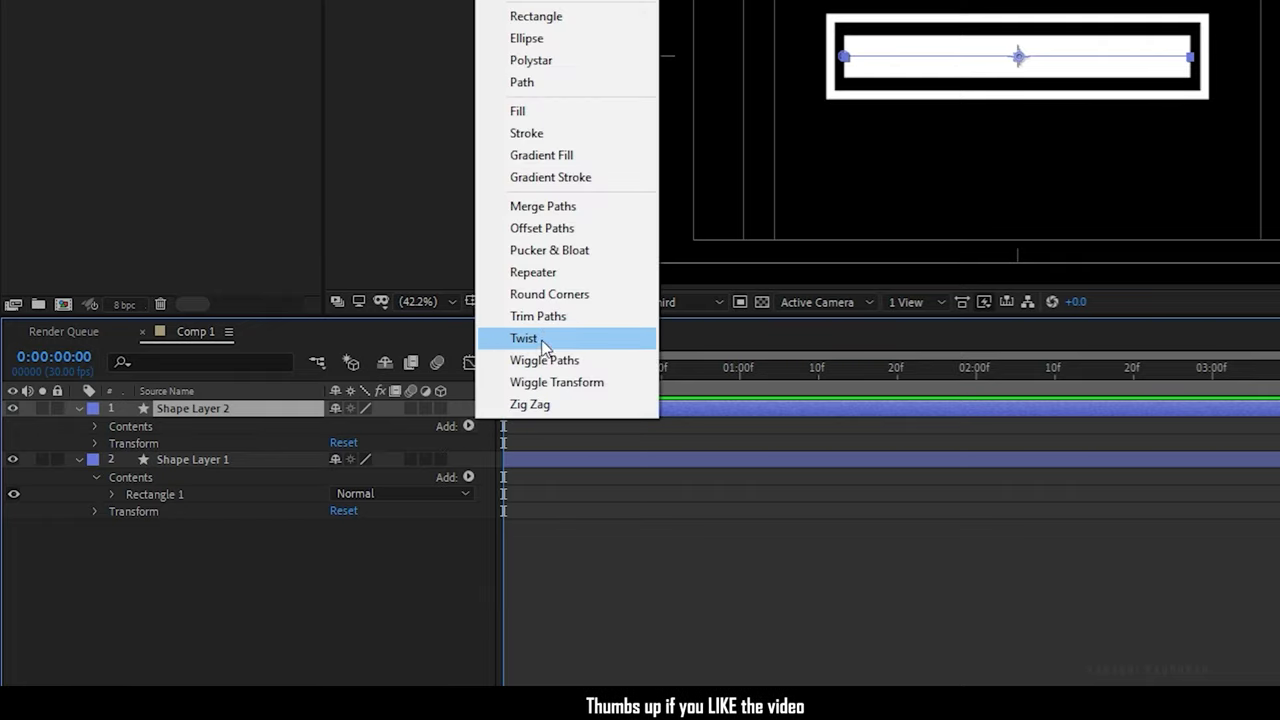
left_click(540, 316)
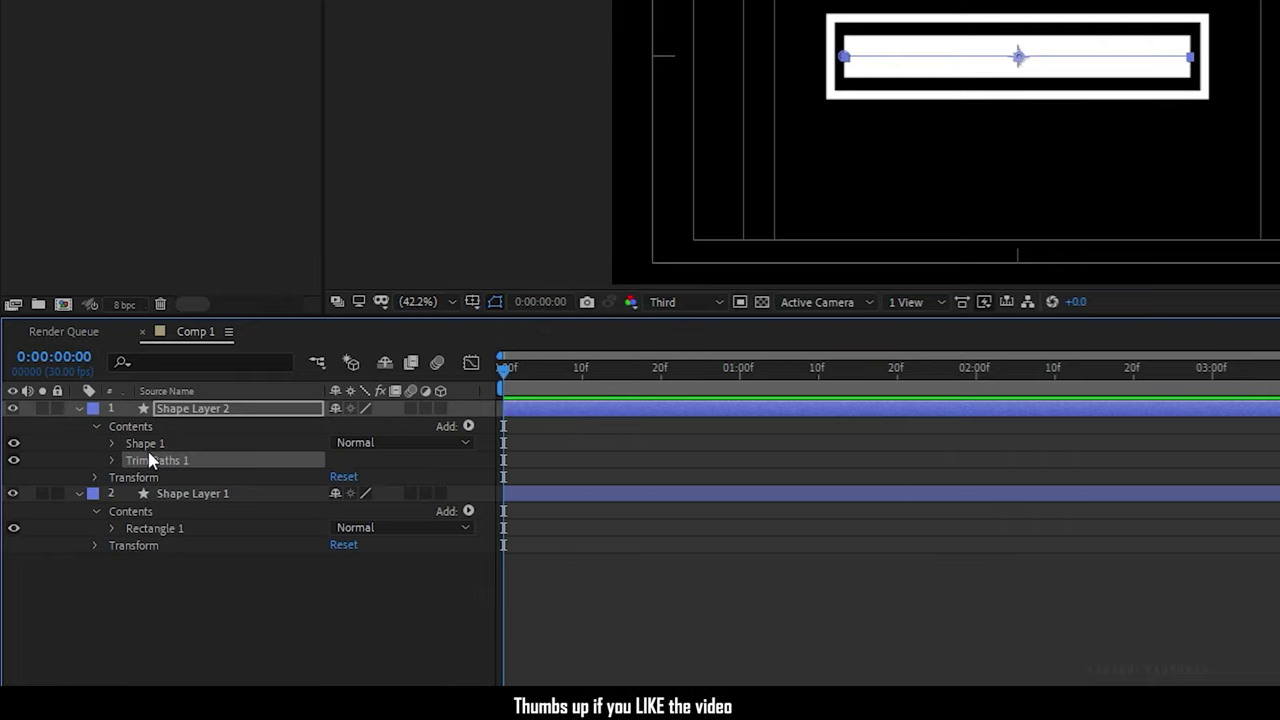
left_click(112, 460)
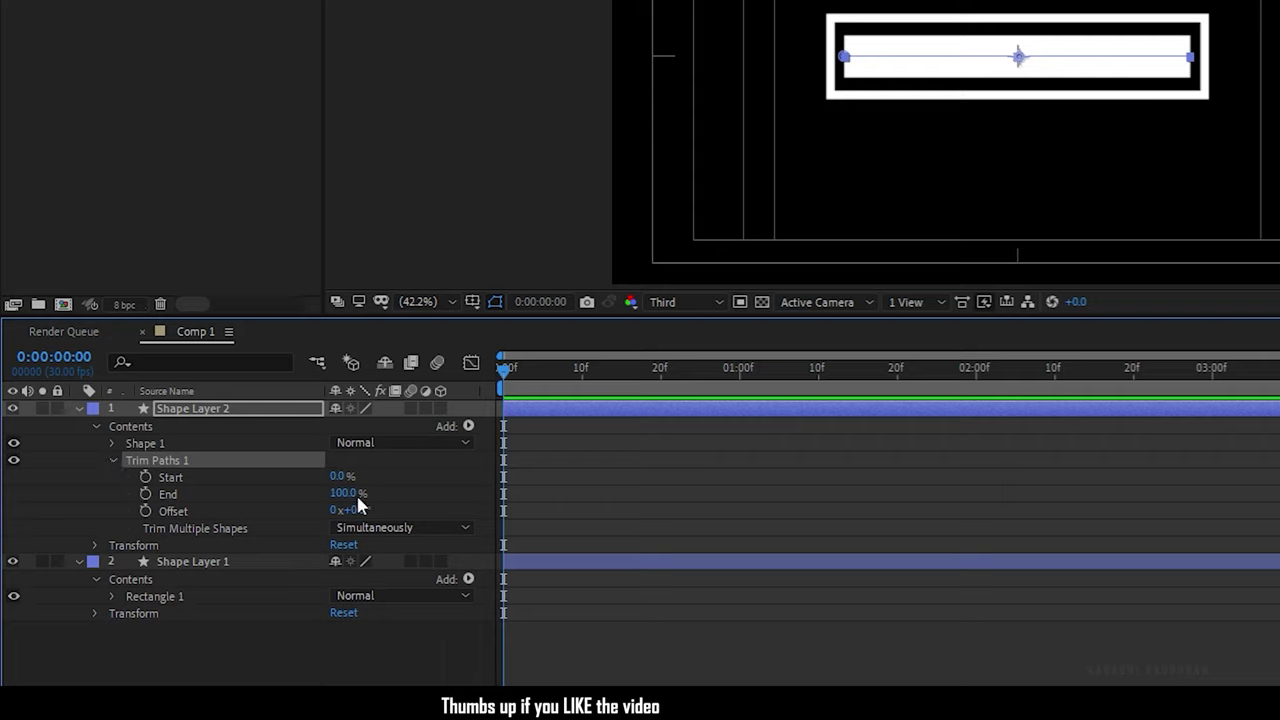
Keyframe Trim Paths End at 100% at one second and 0% at frame 0.
left_click(741, 380)
left_click(146, 494)
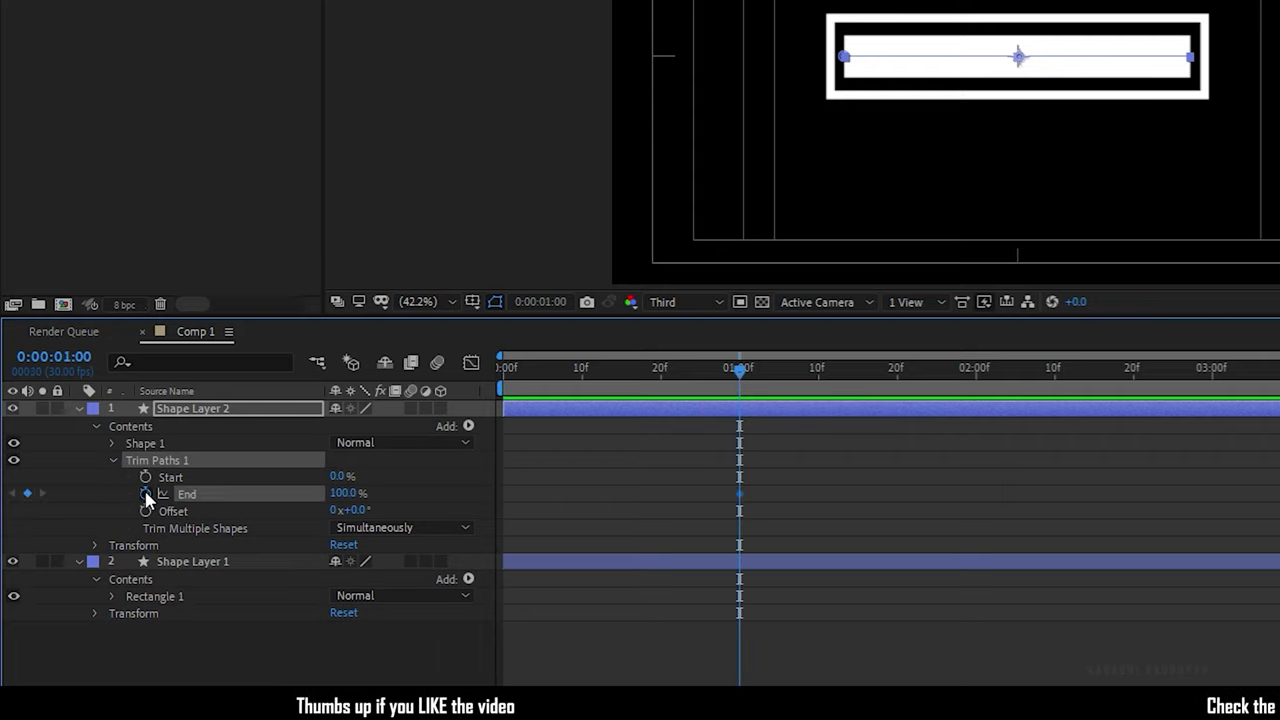
left_click_drag(738, 370, 443, 400)
left_click(343, 493)
type("0")
key("Return")
left_click_drag(807, 474, 501, 525)
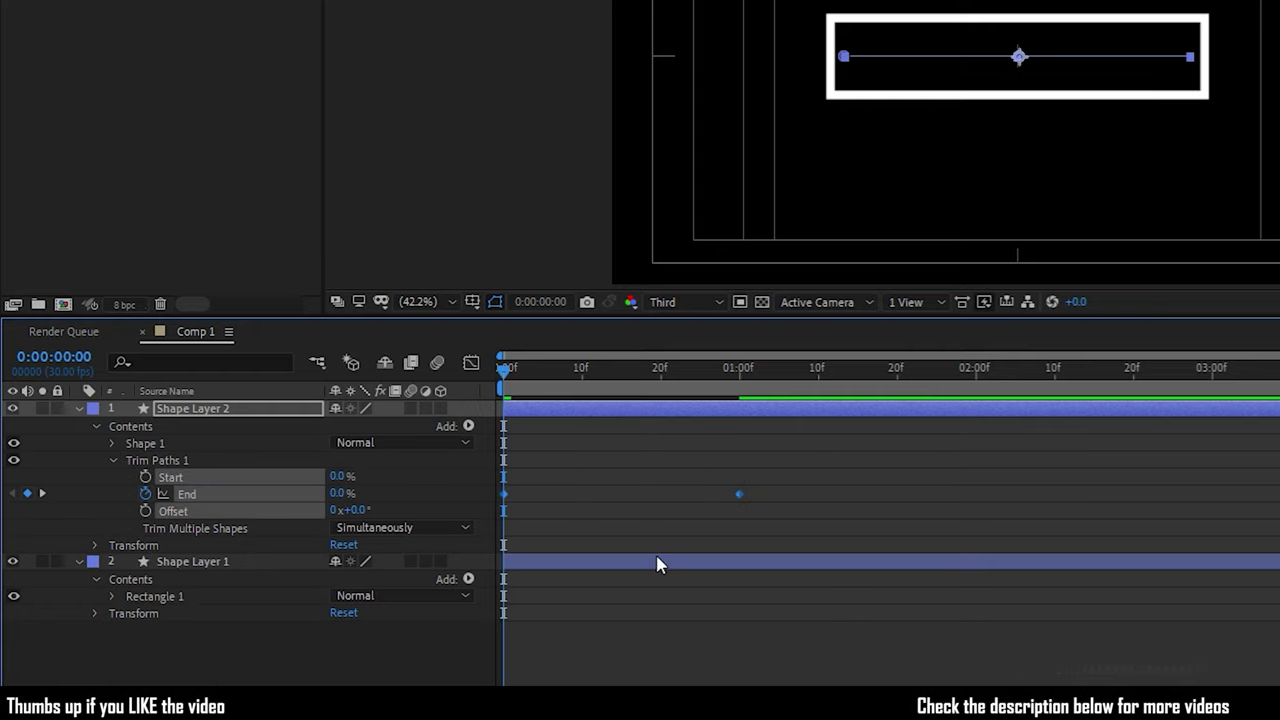
Apply Easy Ease (F9) to the End keyframes, preview the fill, and expand Shape 1.
key("F9")
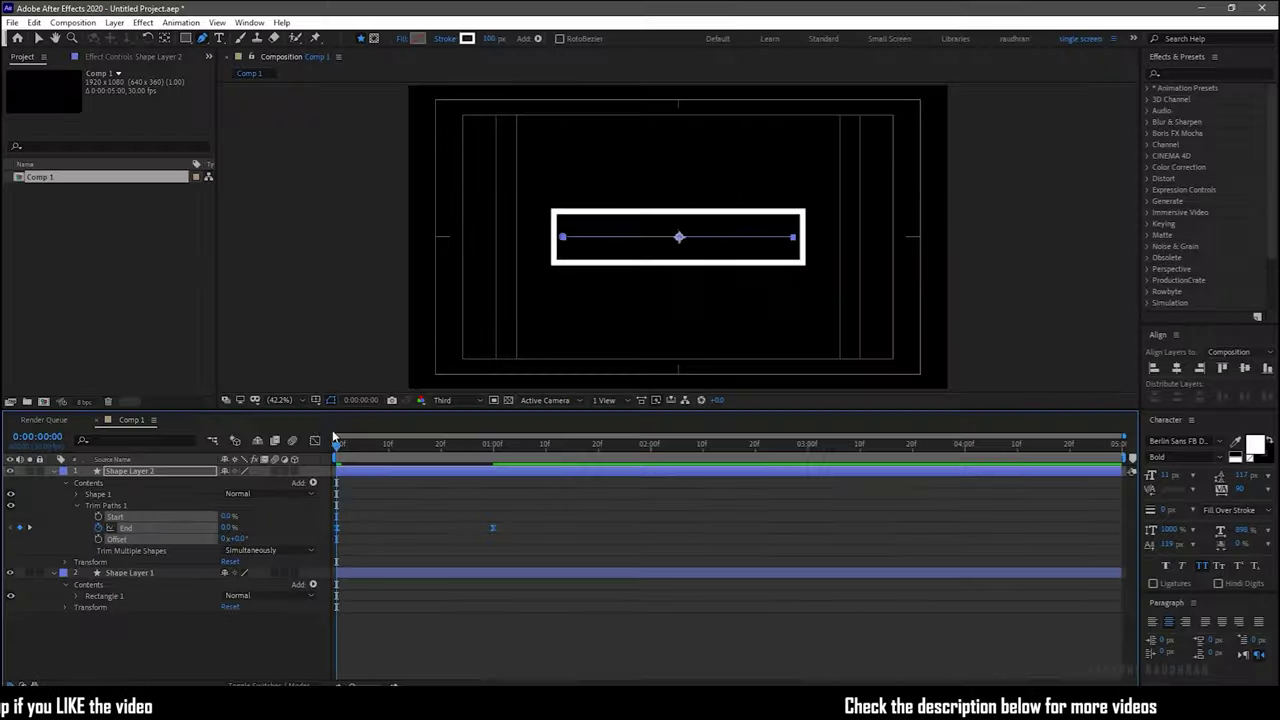
key("space")
key("space")
key("space")
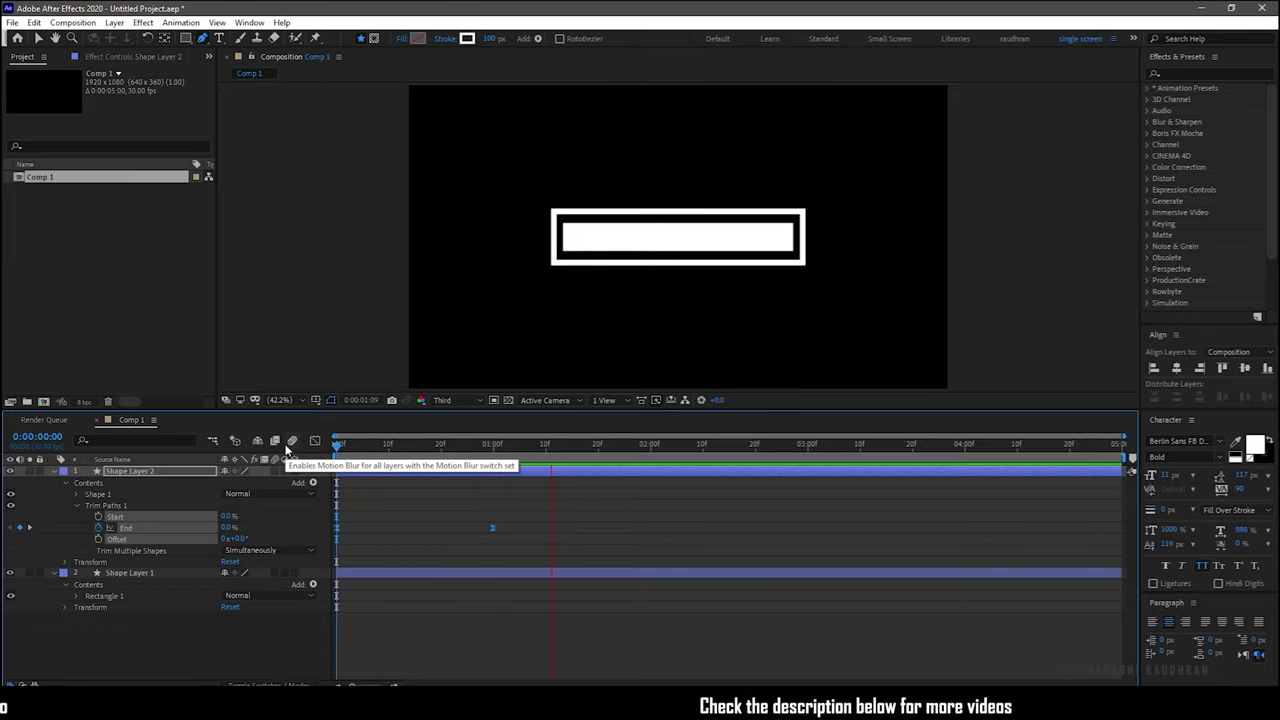
key("space")
left_click(76, 505)
left_click(74, 492)
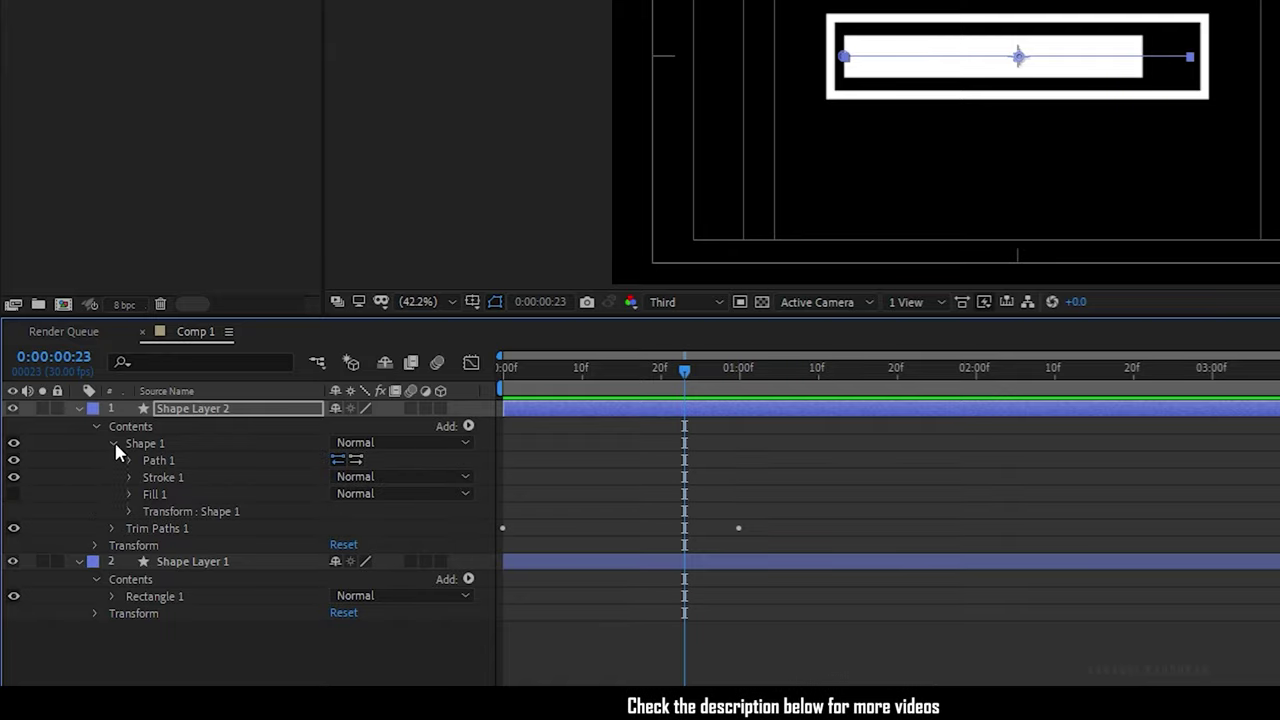
At one second, set the line's stroke colour to red and keyframe it.
key("k")
left_click(128, 477)
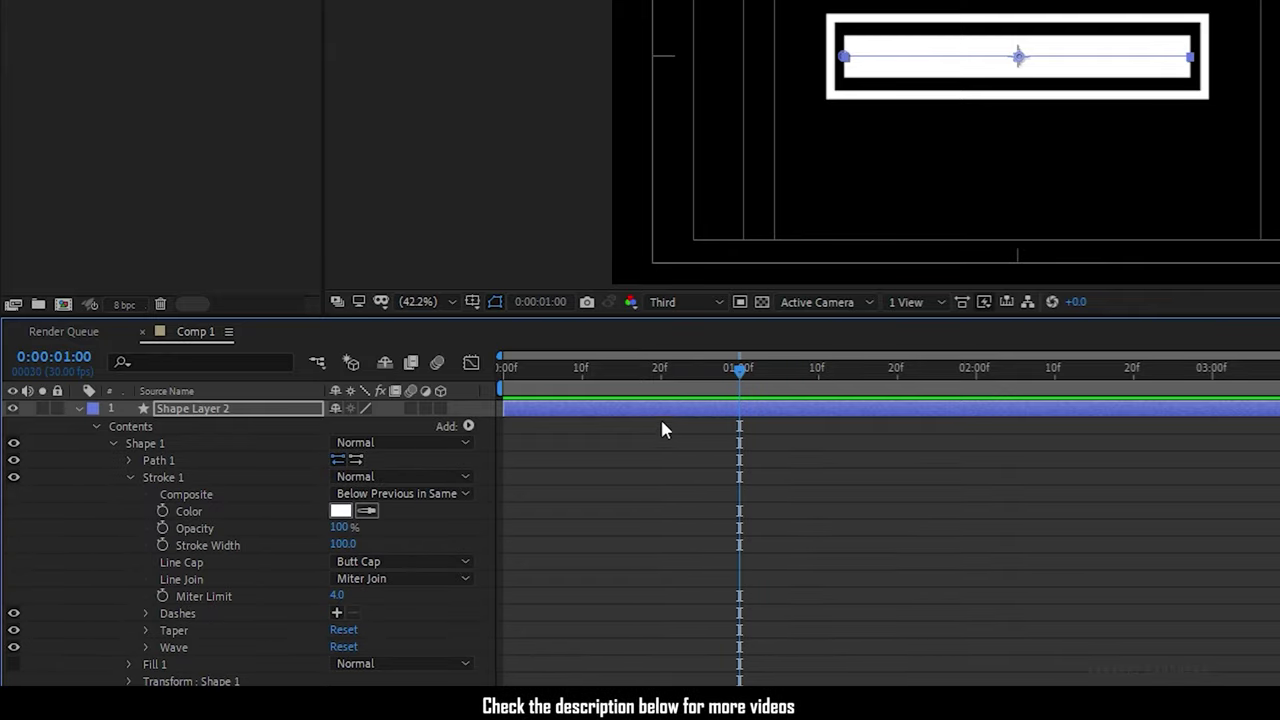
left_click(340, 511)
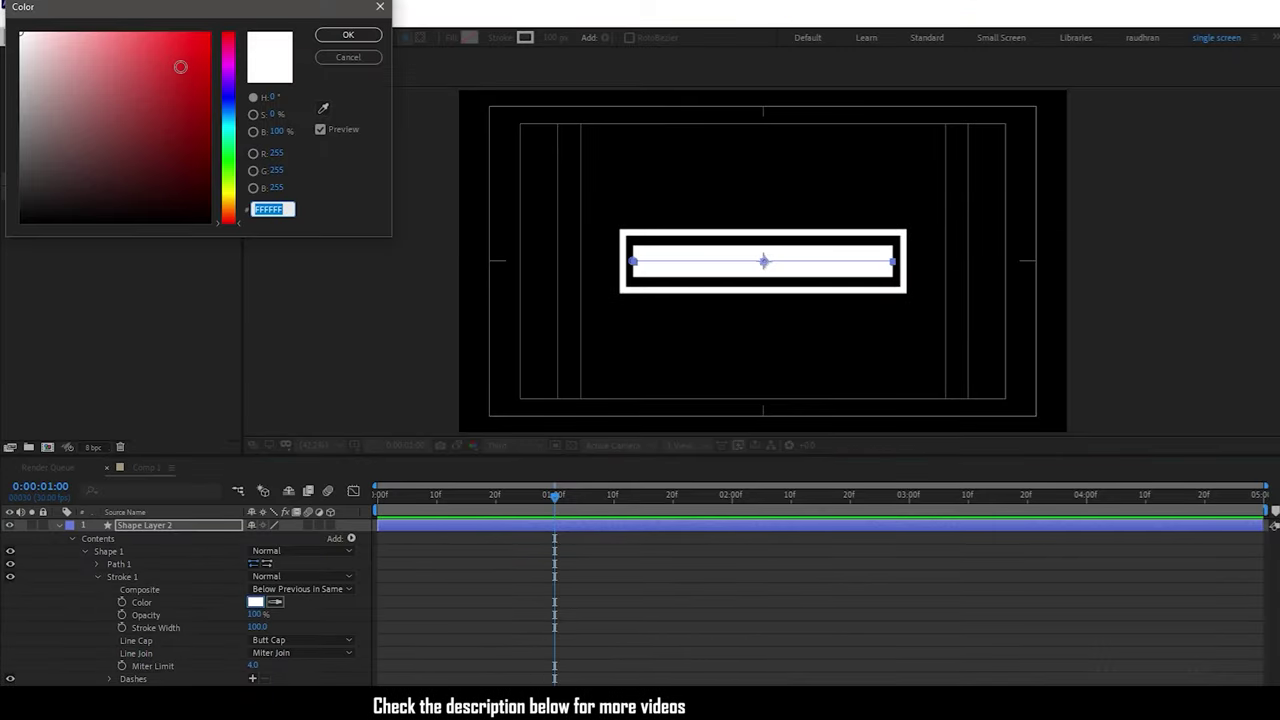
left_click_drag(180, 66, 244, 11)
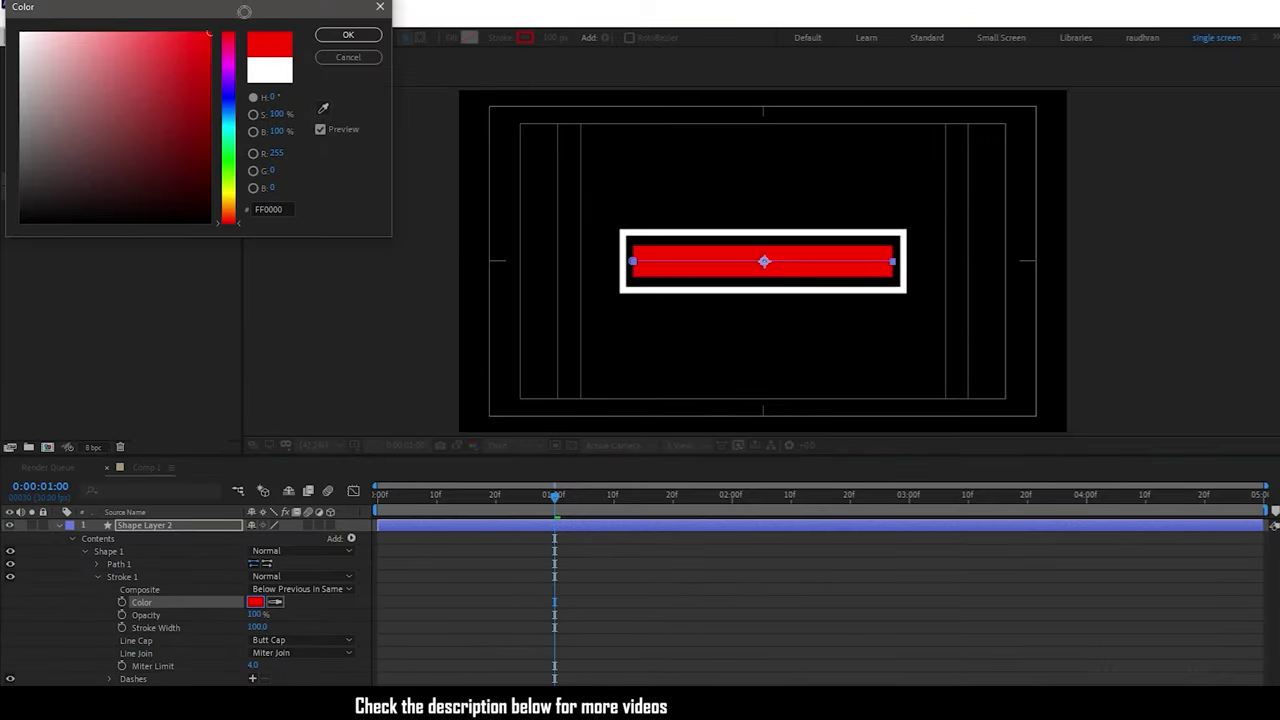
left_click(348, 34)
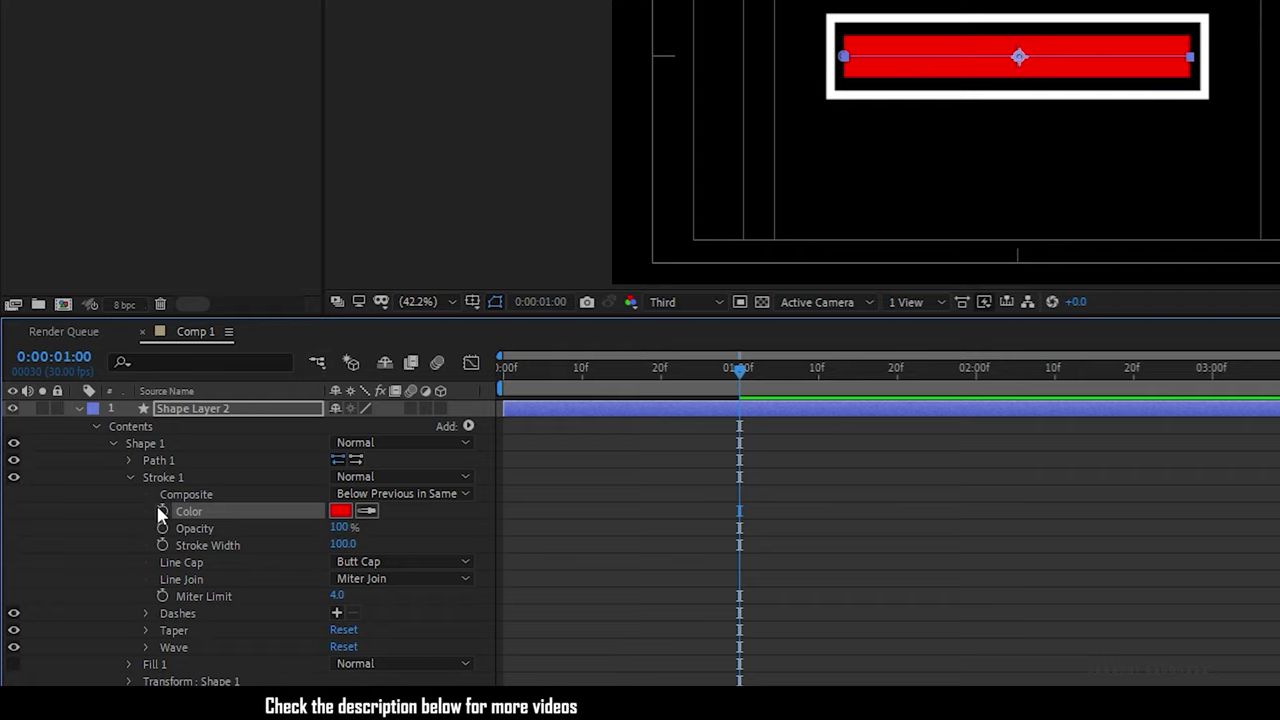
left_click(161, 512)
Set a cyan stroke colour at frame 0, ease the colour keyframe, and preview.
left_click_drag(740, 370, 386, 363)
left_click(340, 511)
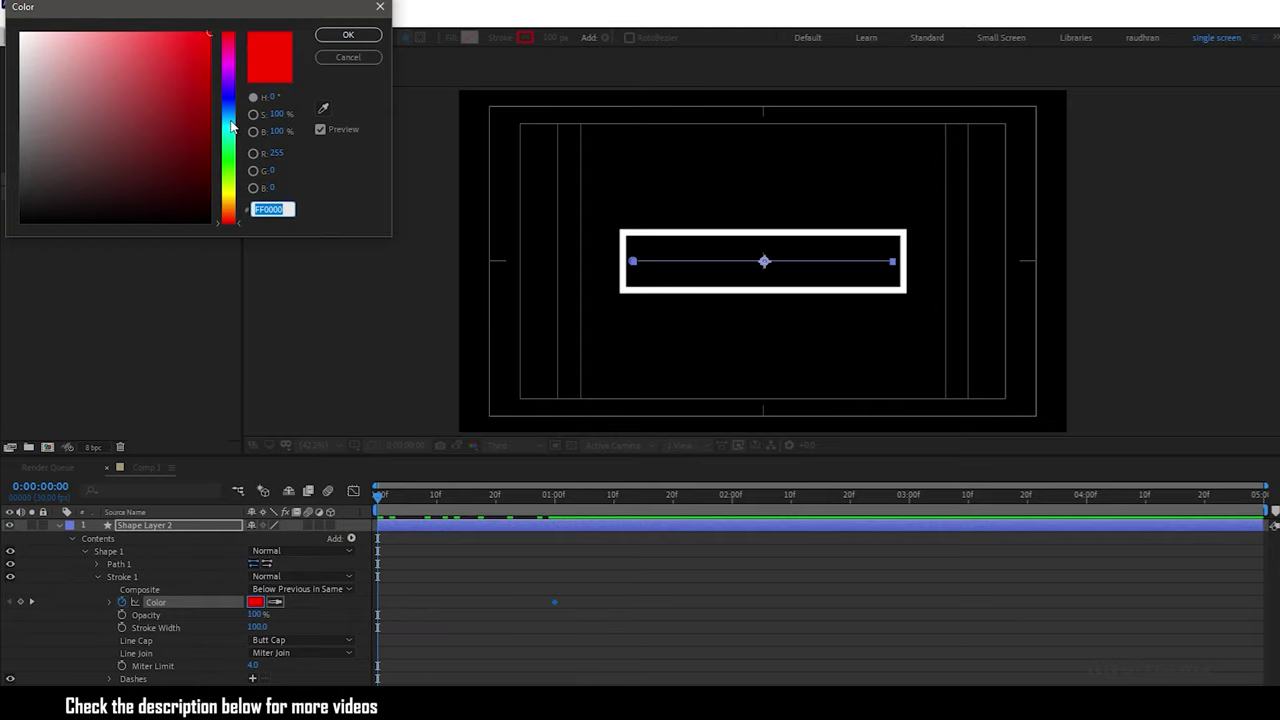
left_click(229, 125)
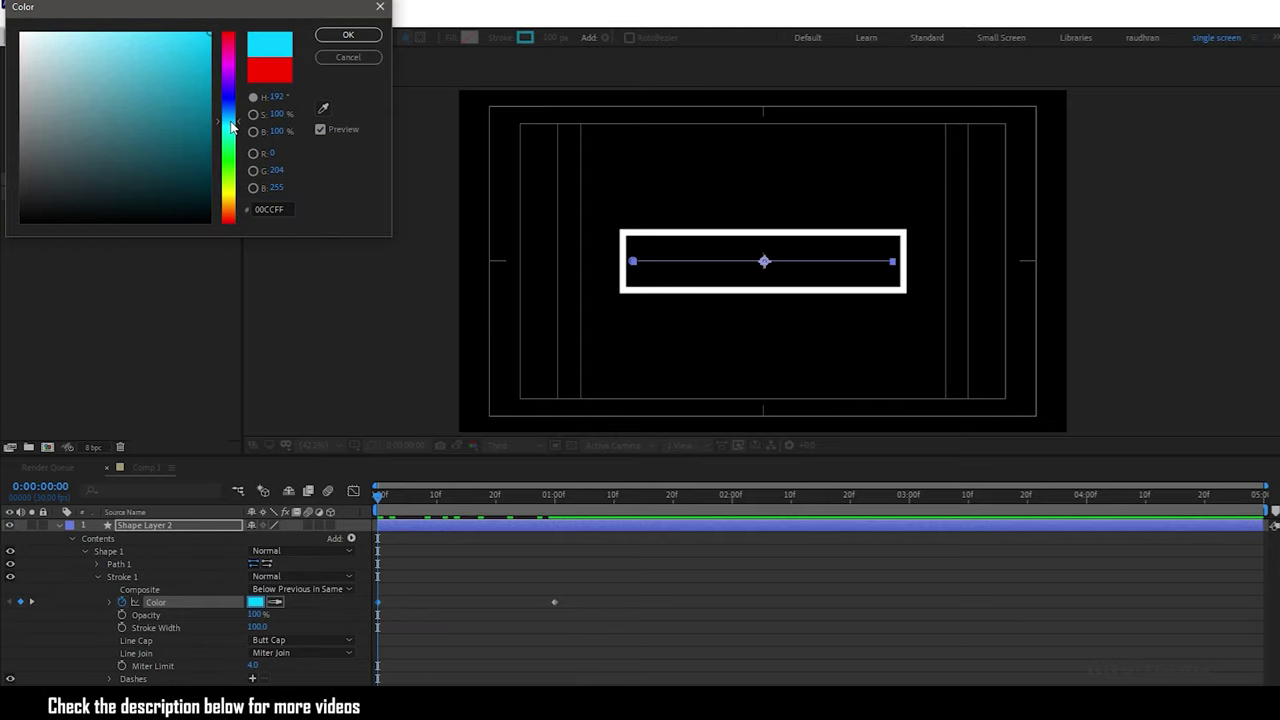
left_click(348, 34)
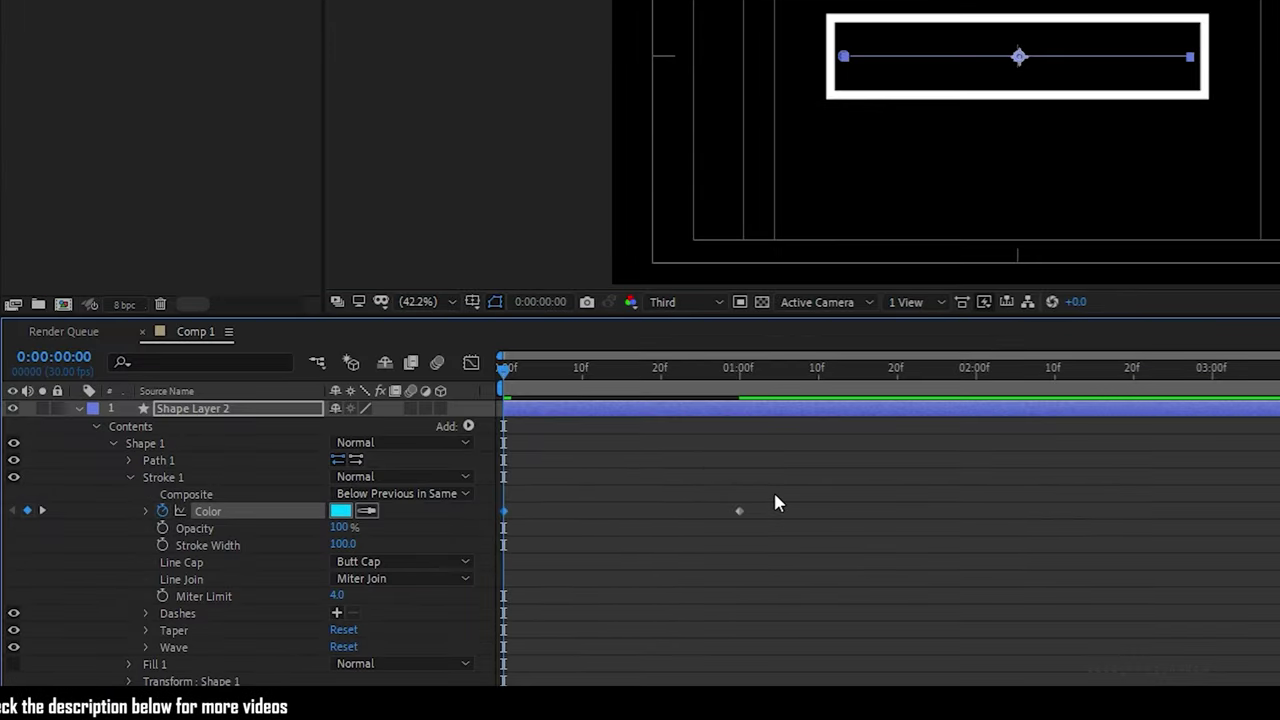
left_click_drag(773, 492, 506, 514)
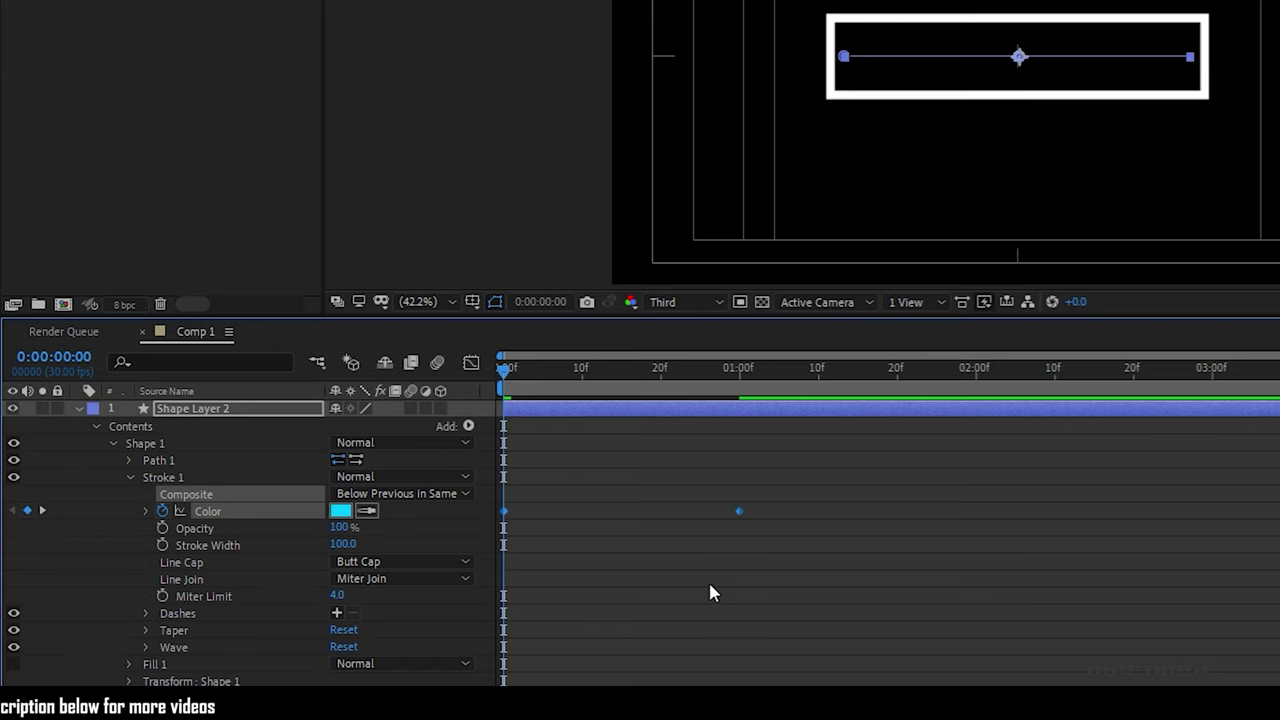
key("F9")
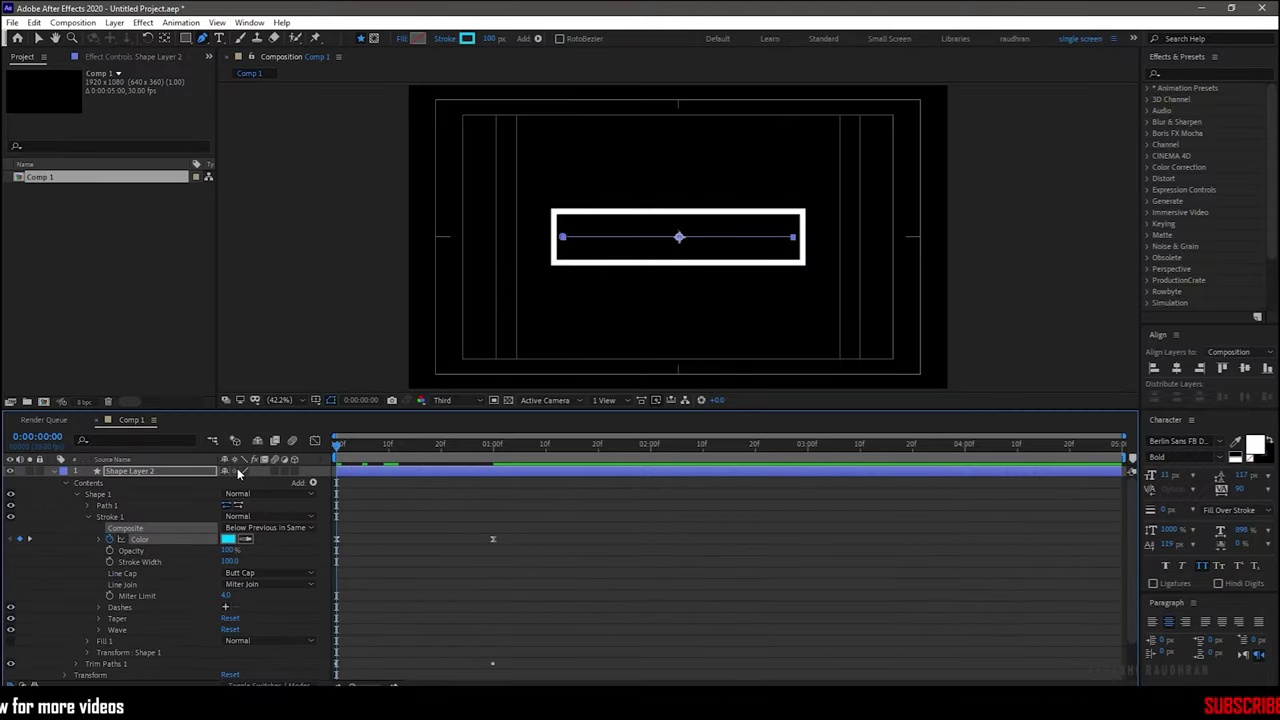
key("space")
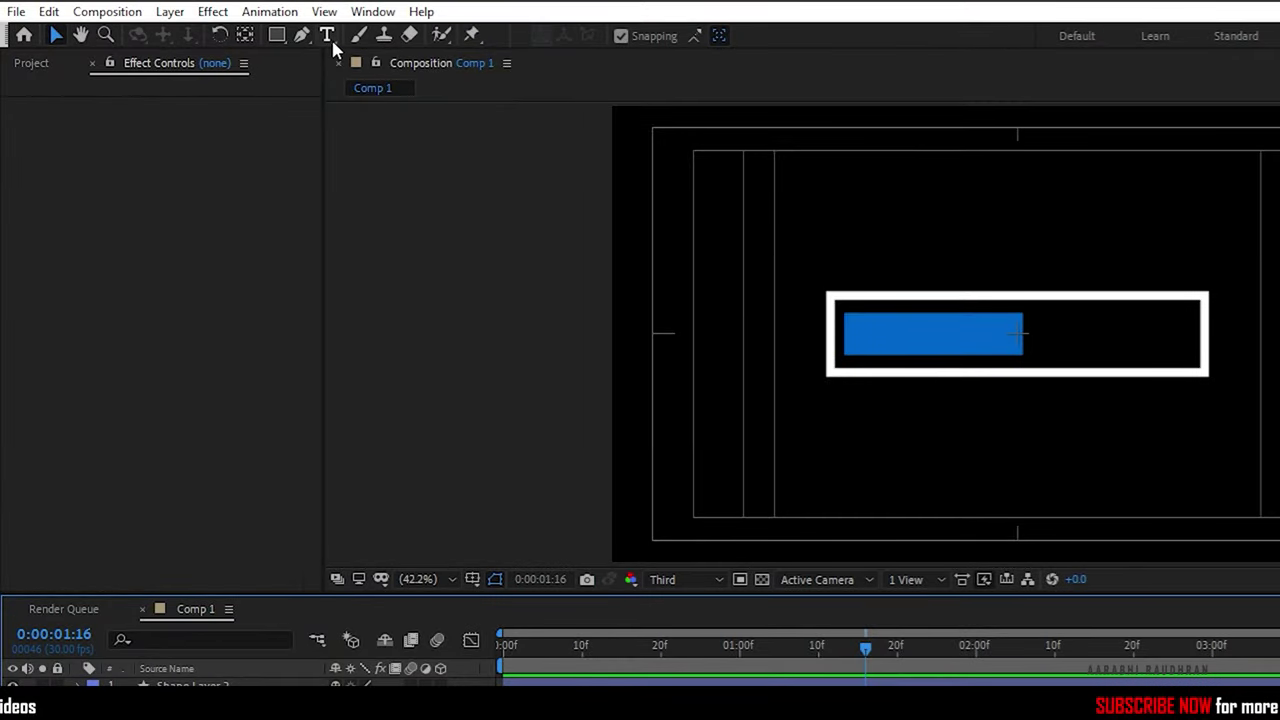
Create a '100' text layer above the bar and drag the Numbers effect onto it.
left_click(328, 36)
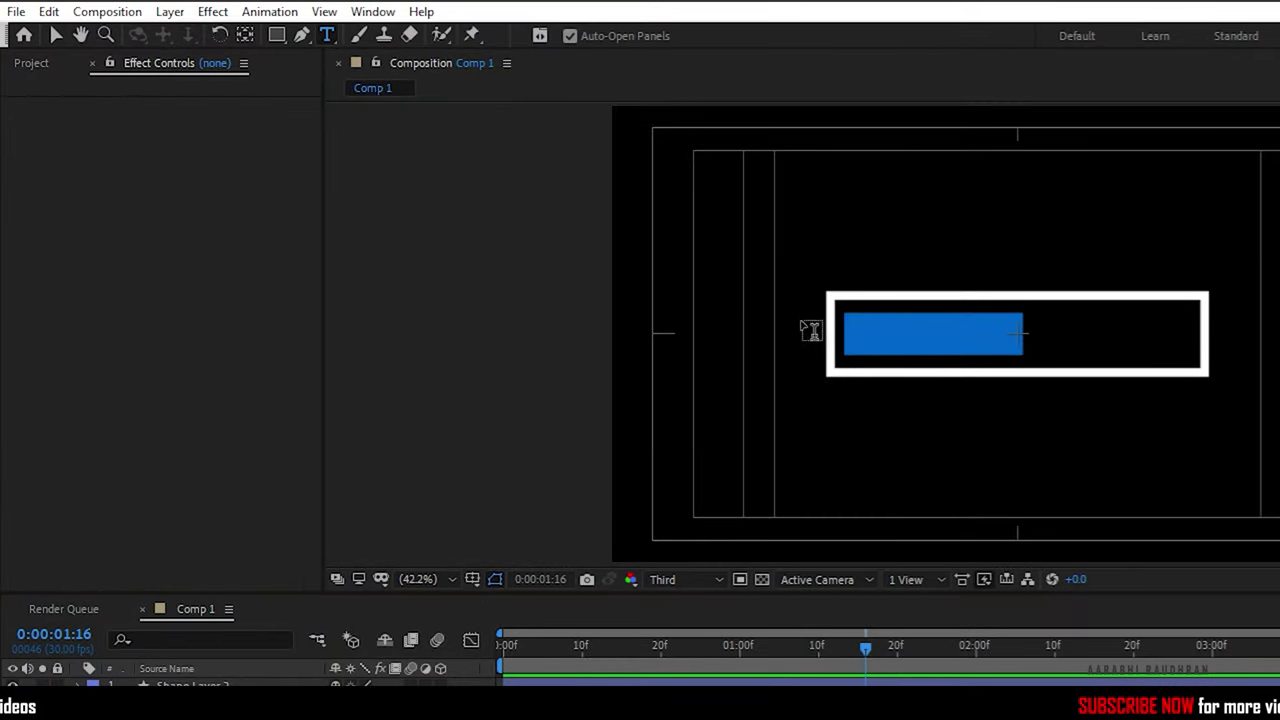
left_click(968, 212)
type("100")
key("Escape")
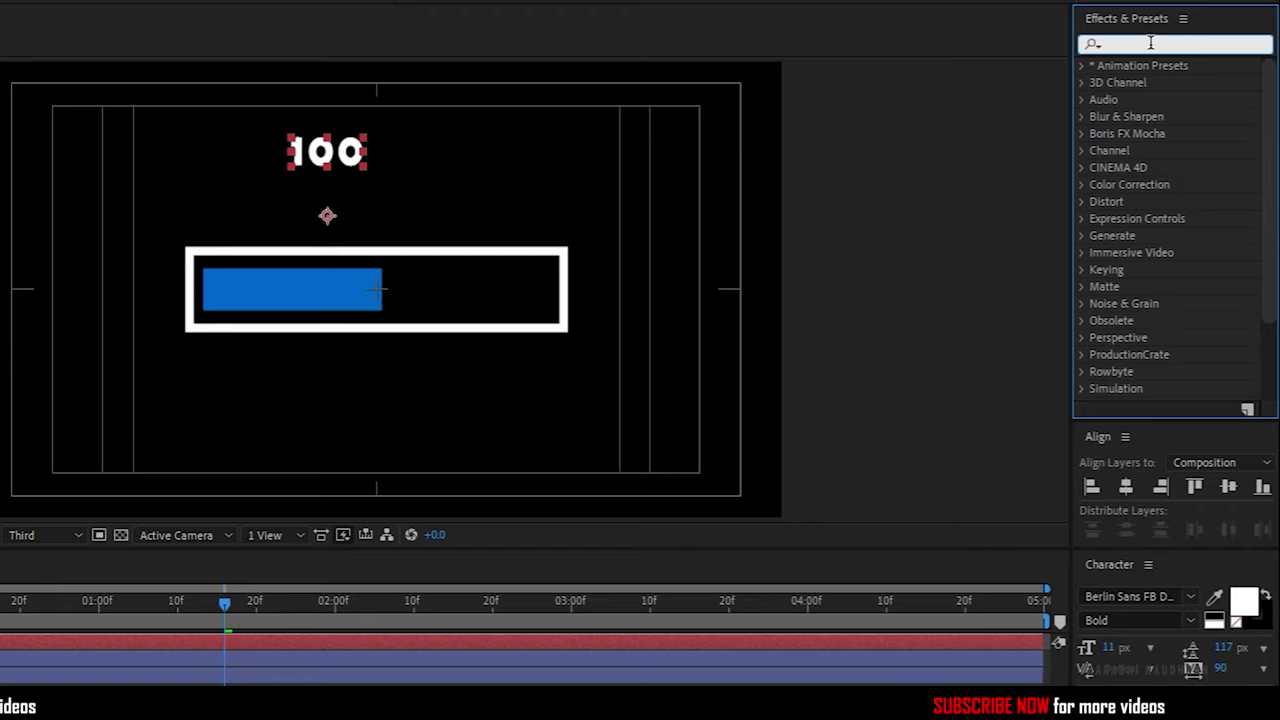
type("number")
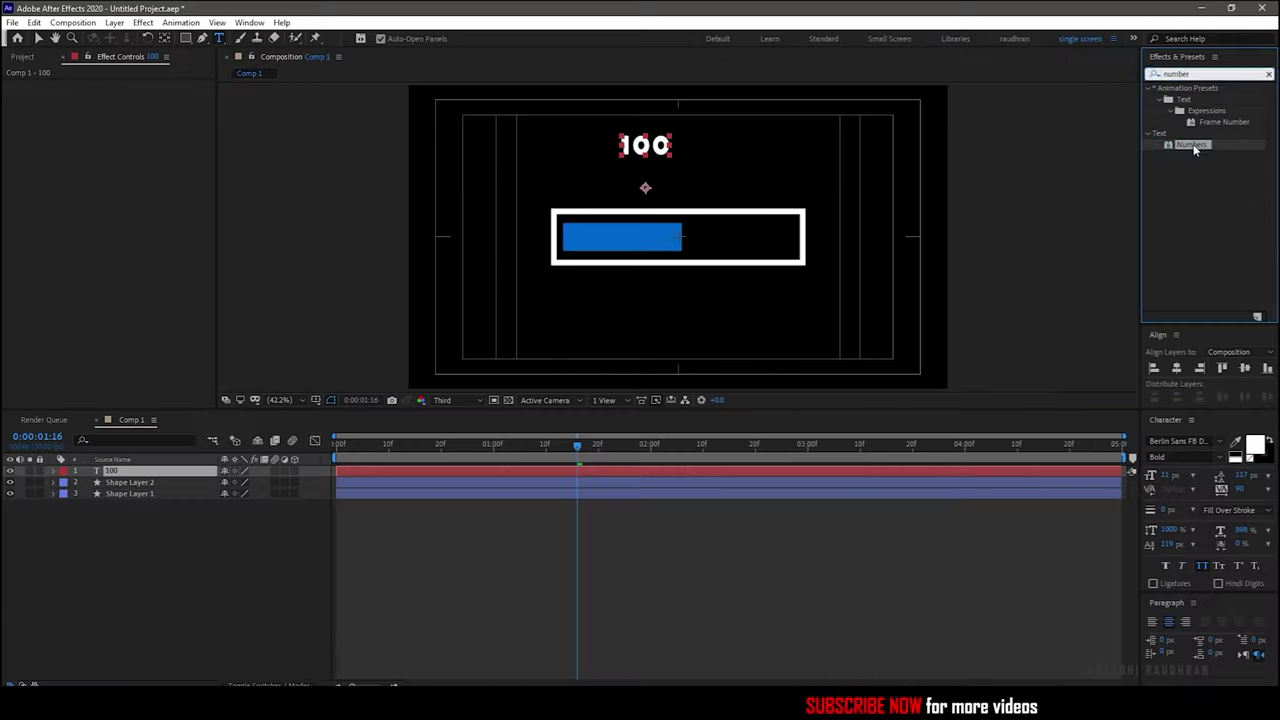
left_click_drag(1148, 150, 171, 471)
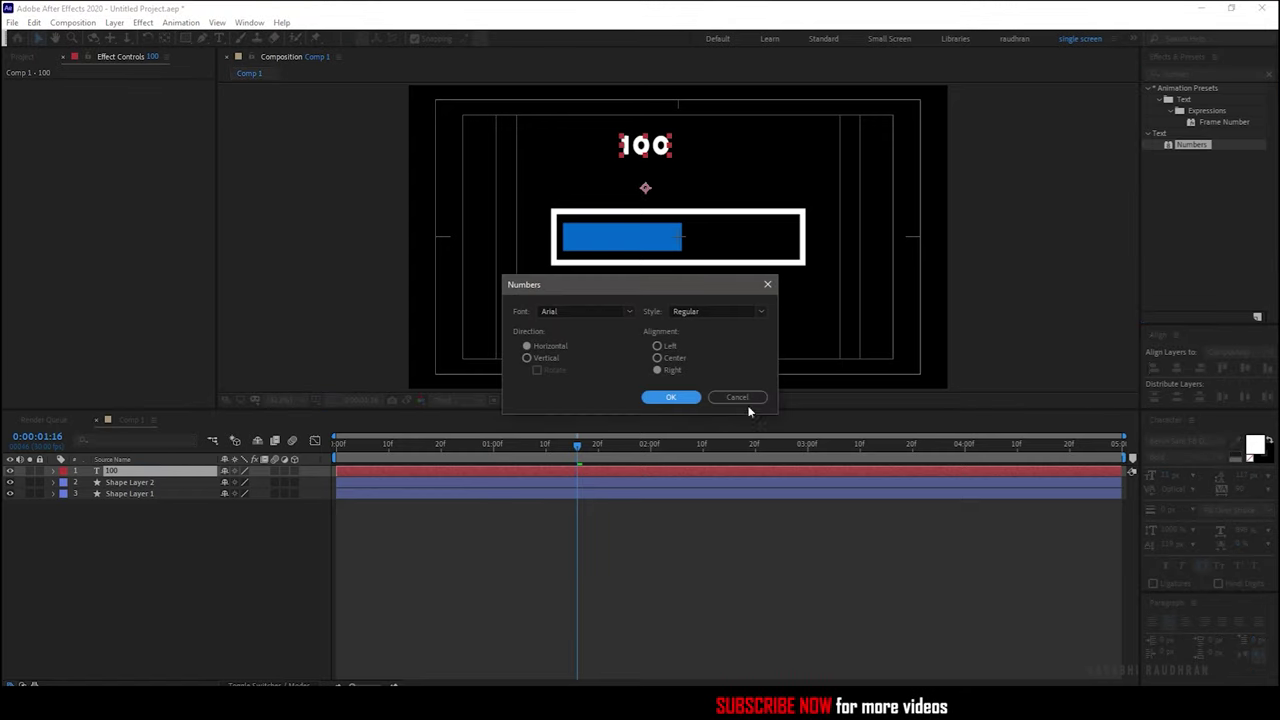
Accept Numbers with Center alignment and set its Fill Color to FFFFFF.
left_click(673, 397)
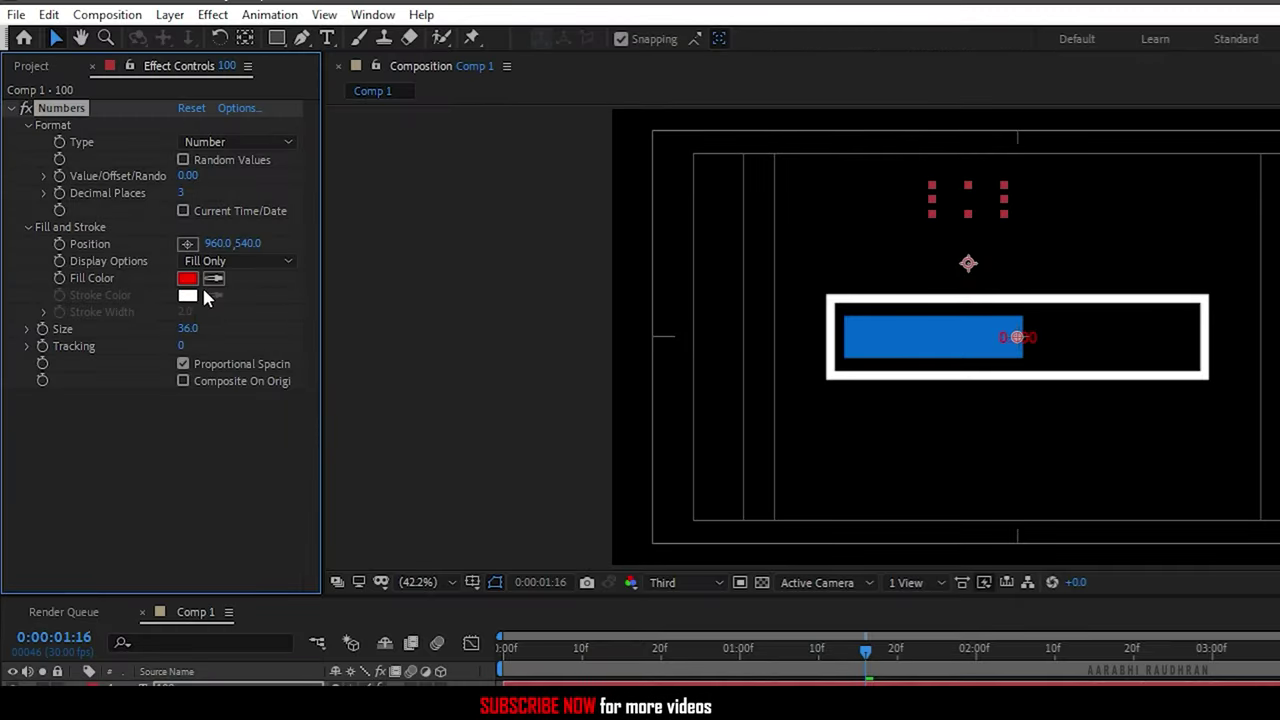
left_click(187, 278)
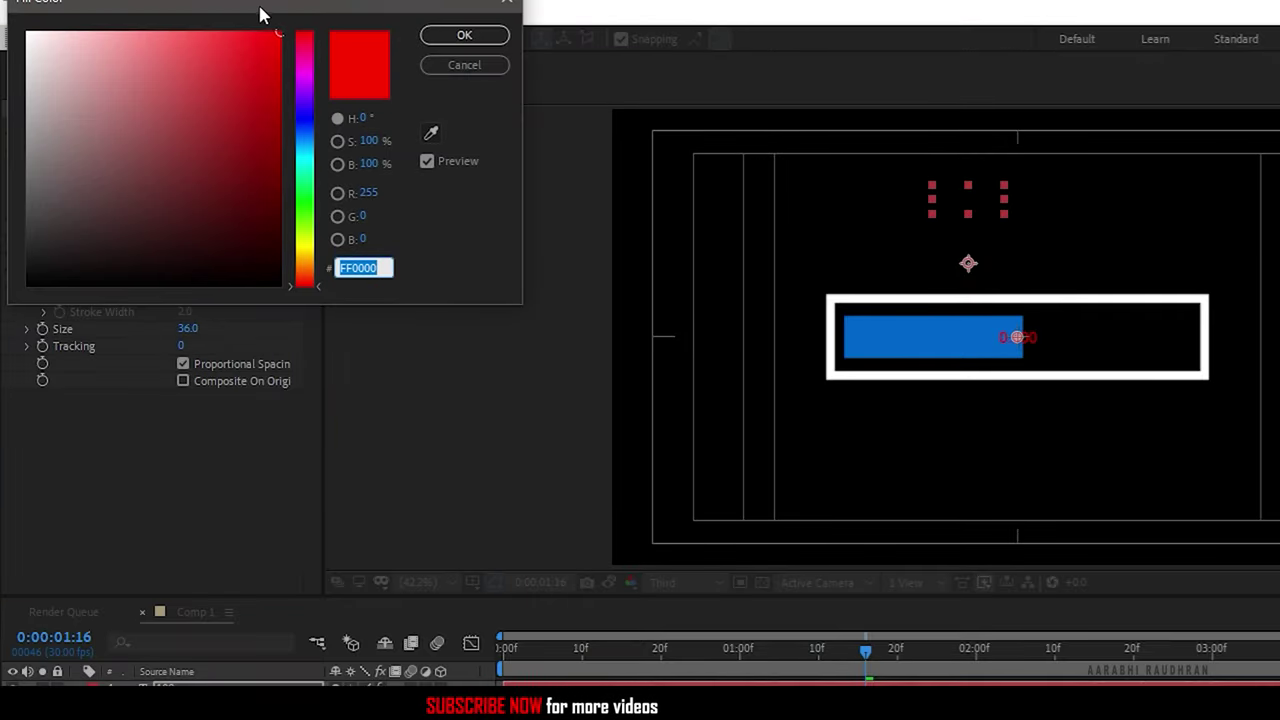
type("FFFFFF")
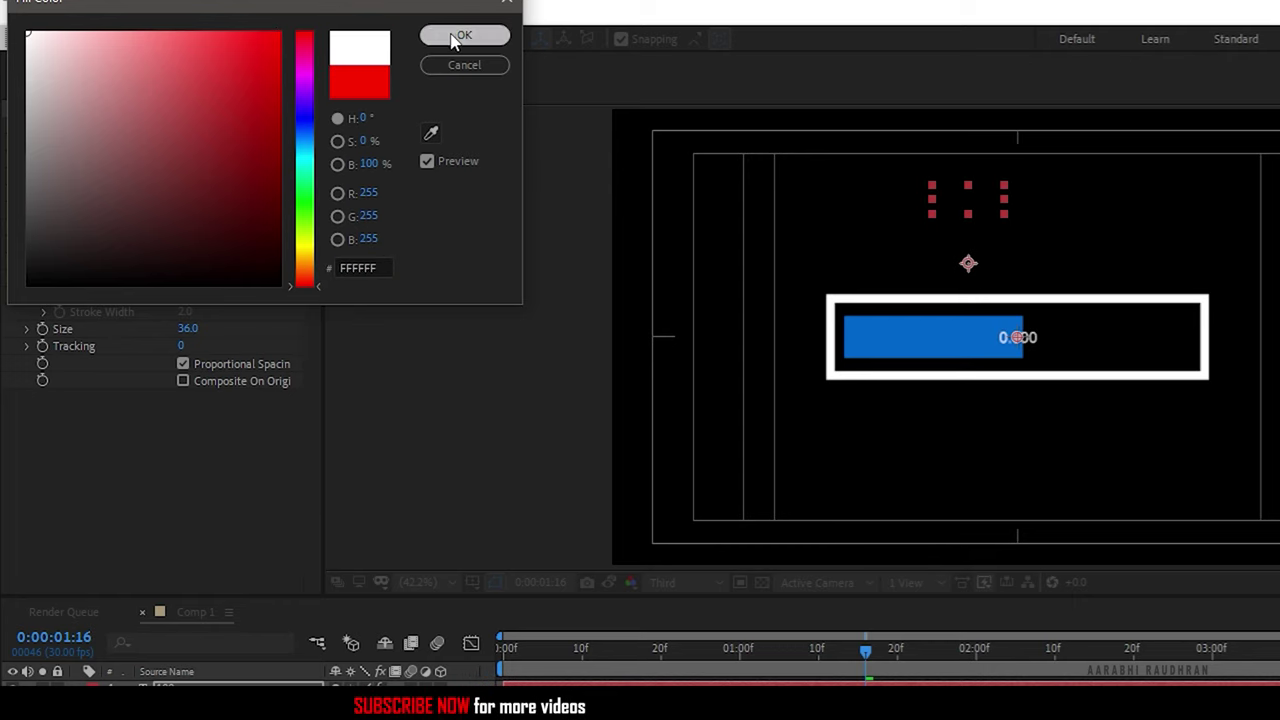
left_click(452, 35)
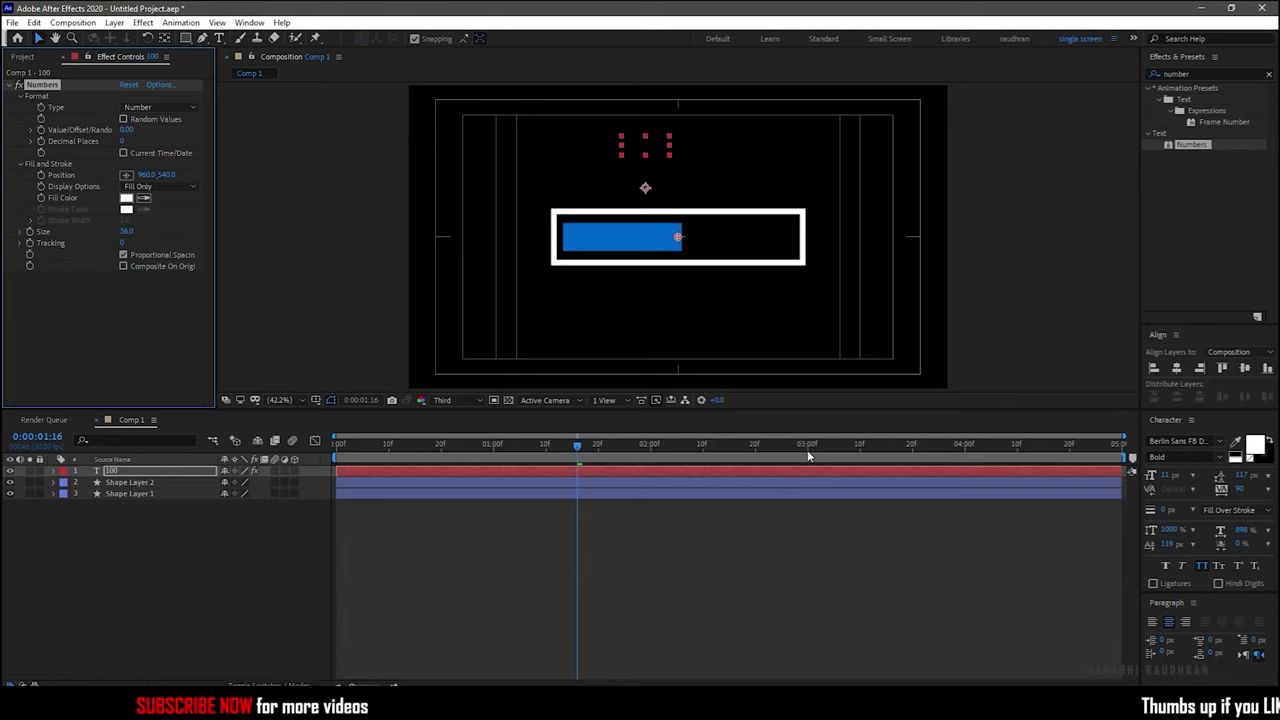
Keyframe the Numbers value to 100 at three seconds and 0 at the start.
left_click(808, 456)
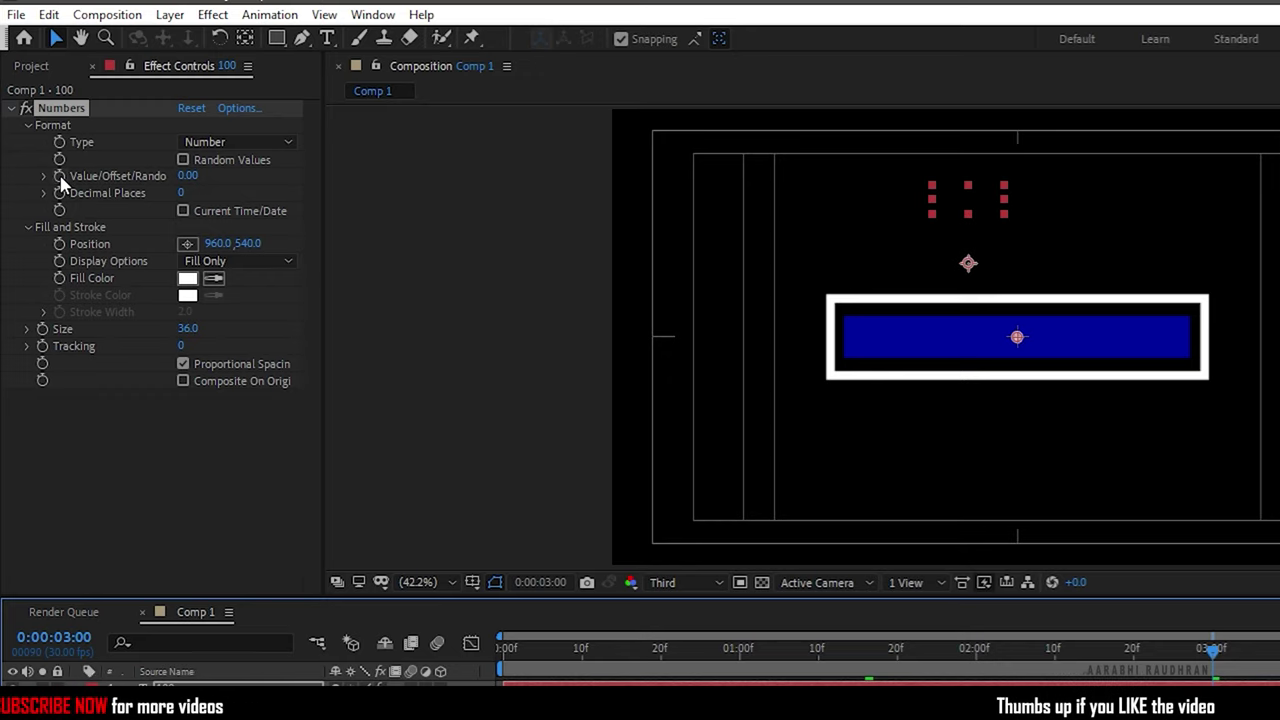
left_click(60, 176)
left_click(186, 176)
type("100")
key("Return")
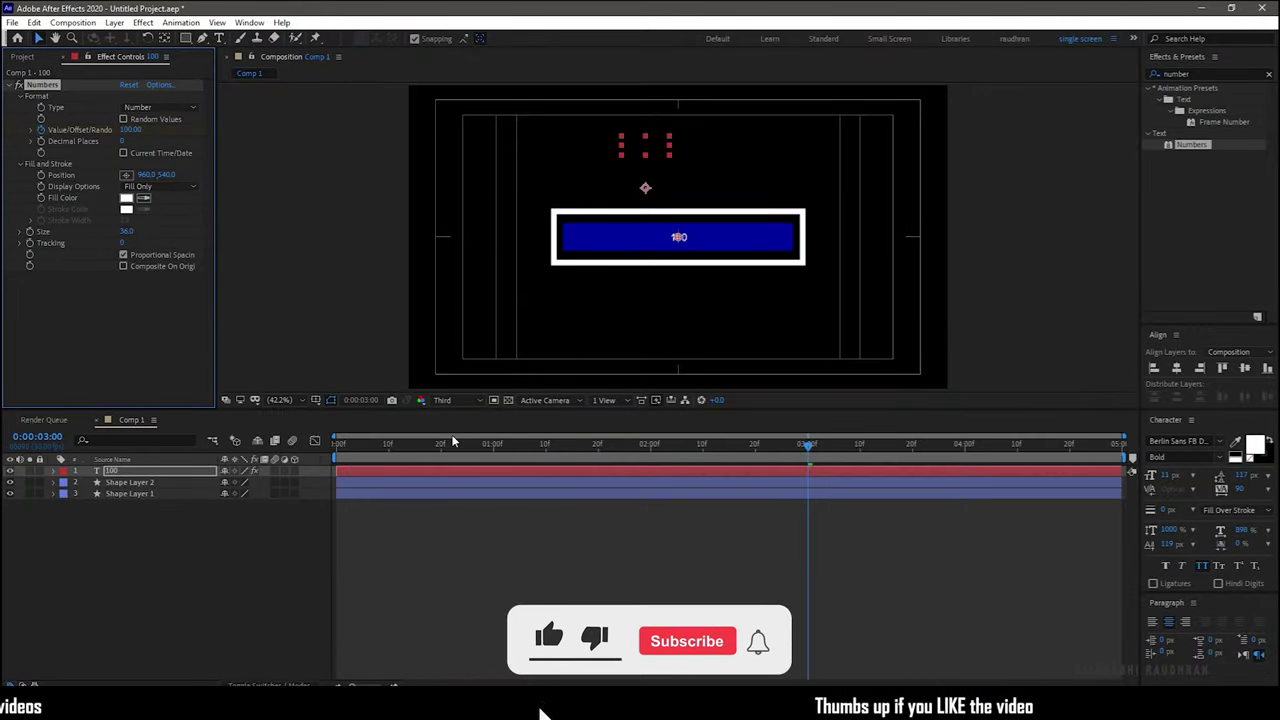
key("Home")
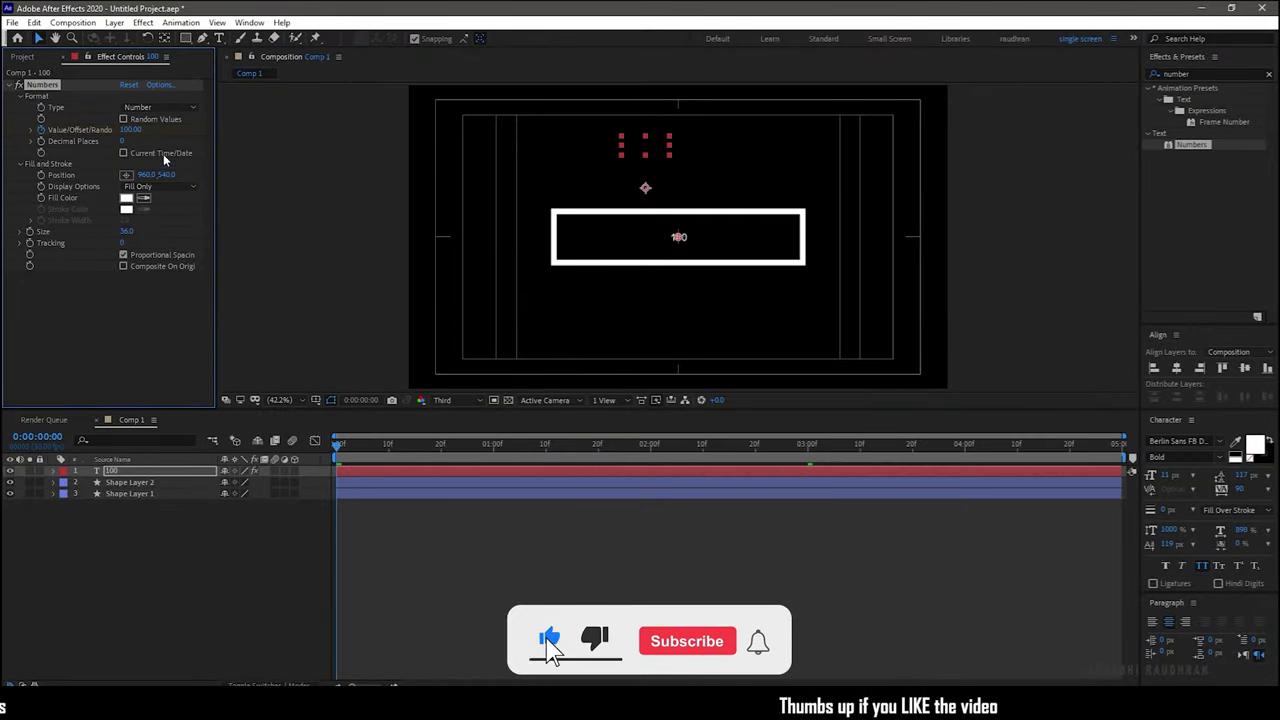
type("0")
key("Return")
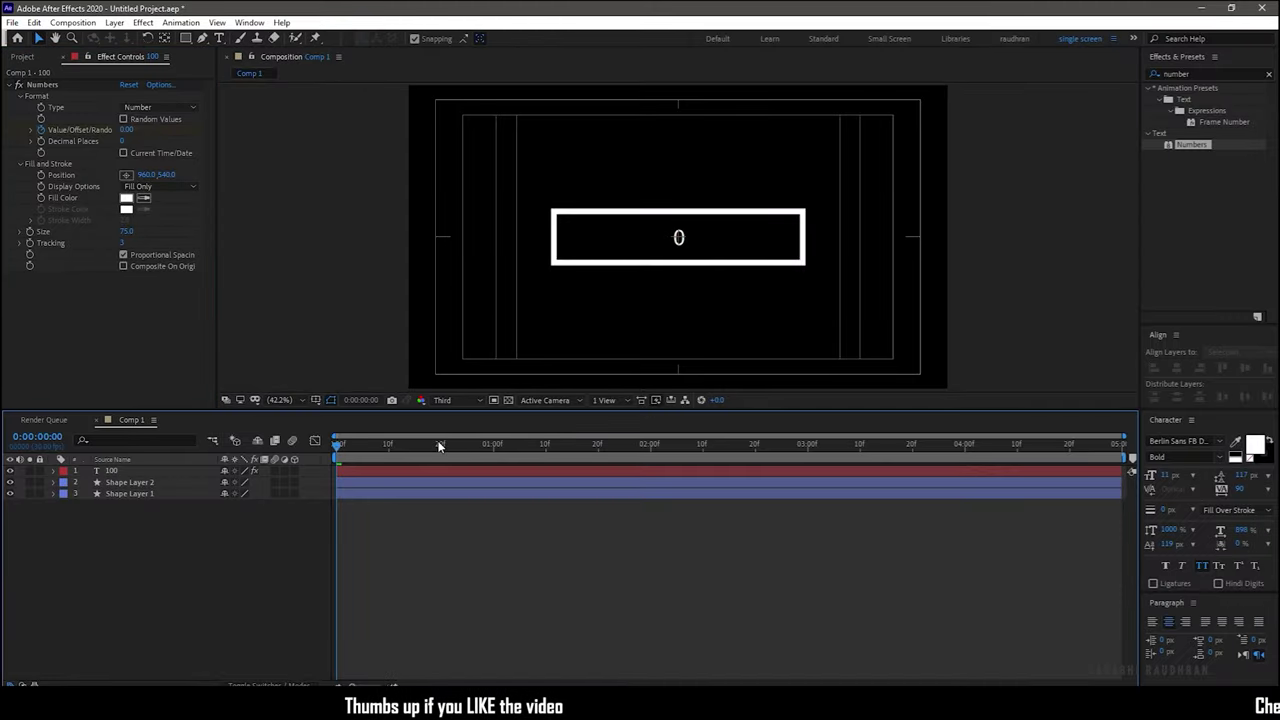
Preview the counter, scrub back near 2:20, and reveal the counter layer's keyframes.
key("space")
key("space")
key("space")
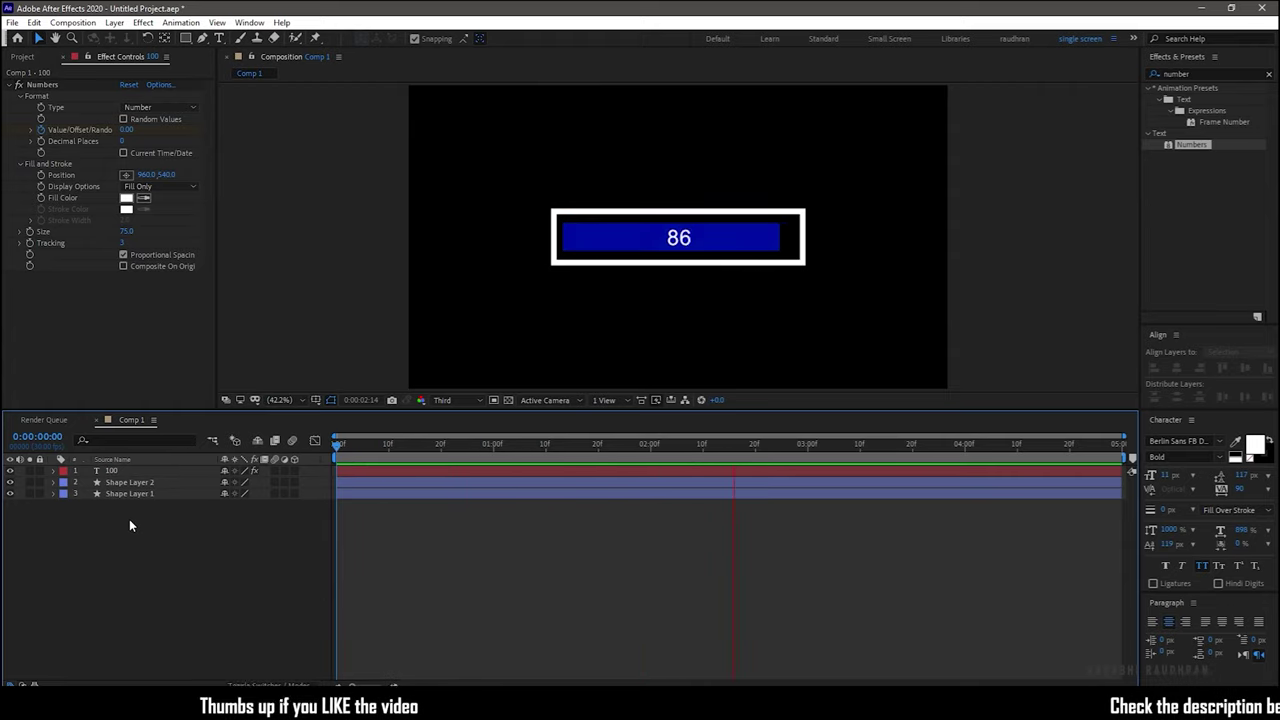
left_click_drag(903, 447, 755, 450)
left_click(115, 470)
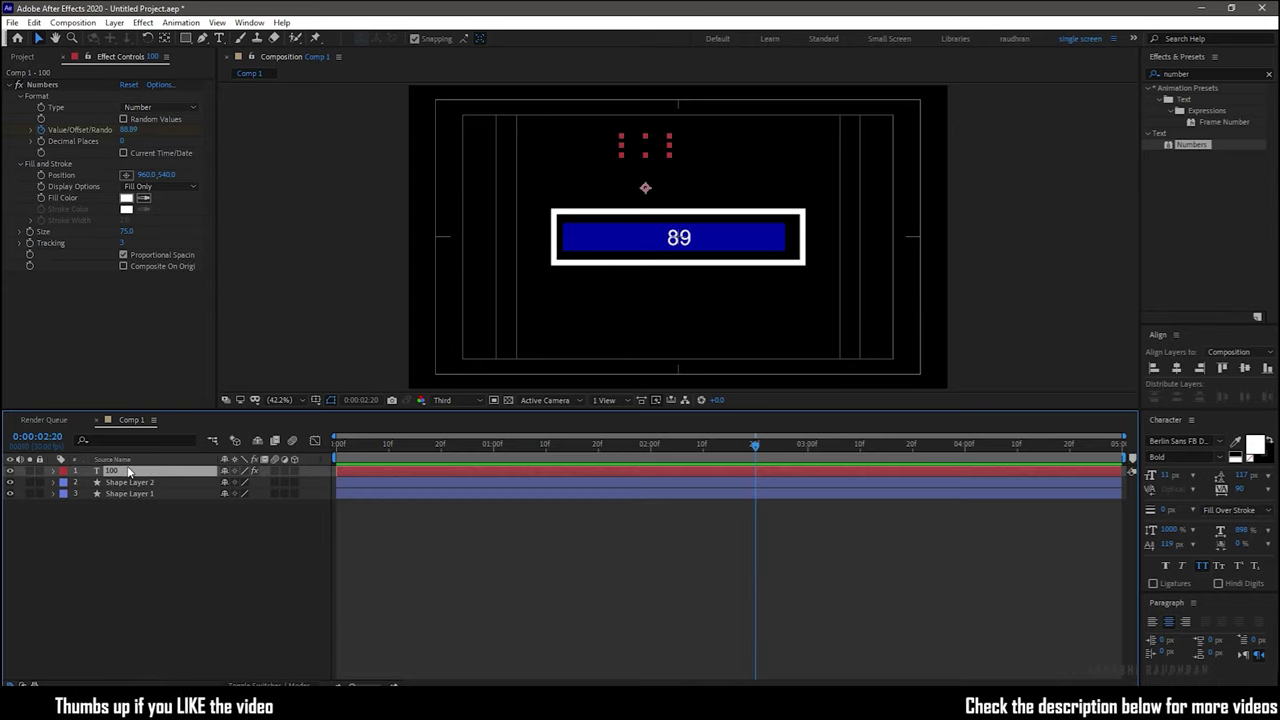
key("u")
Ease the counter's end keyframe with F9 and replay the preview.
left_click(807, 493)
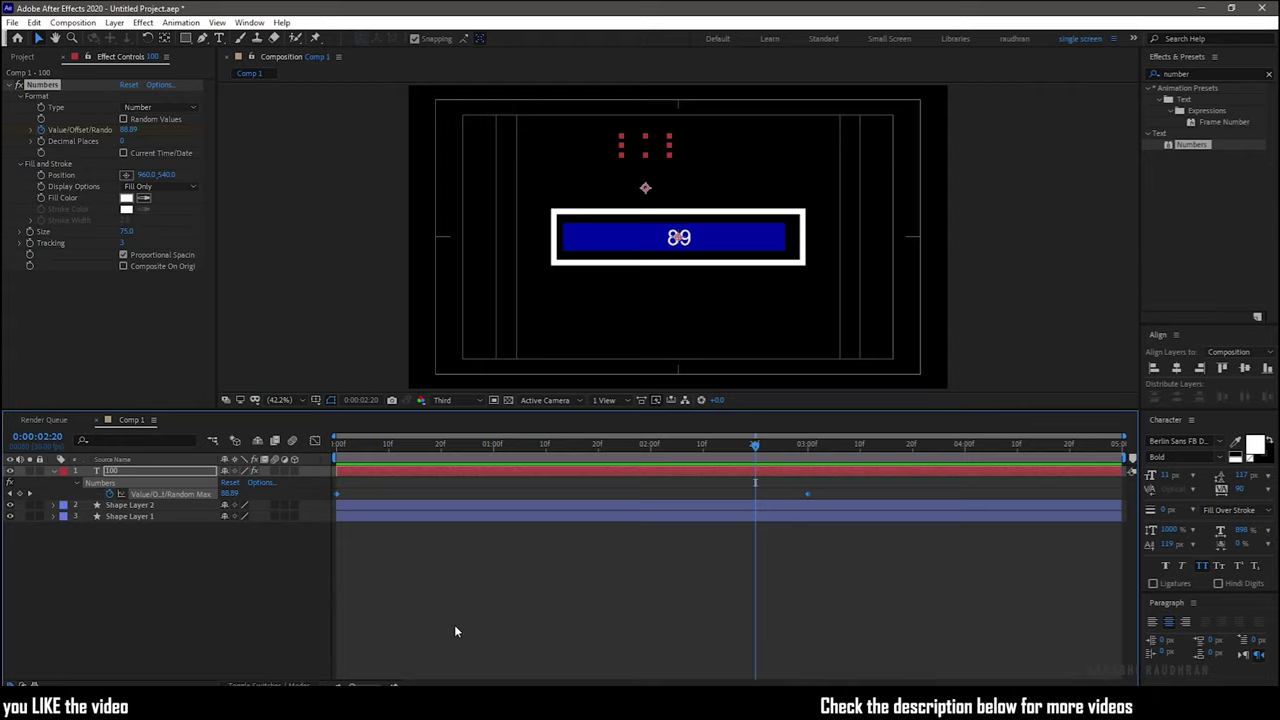
key("F9")
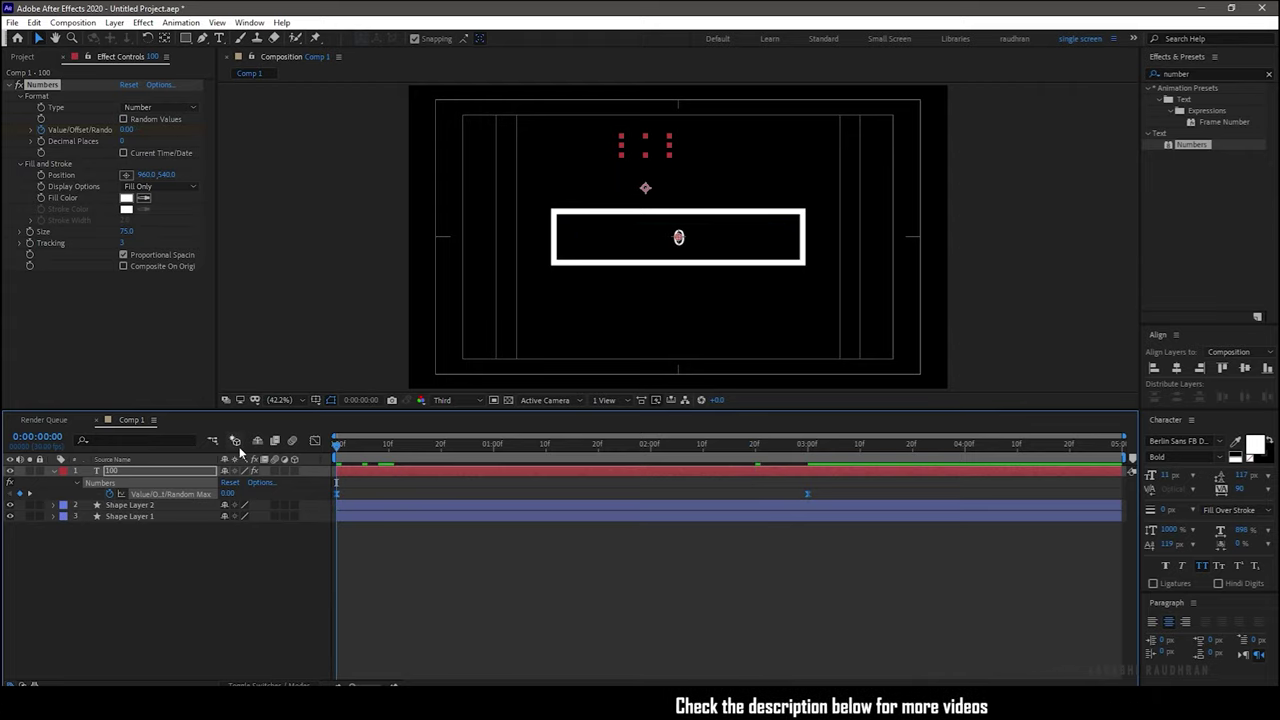
key("space")
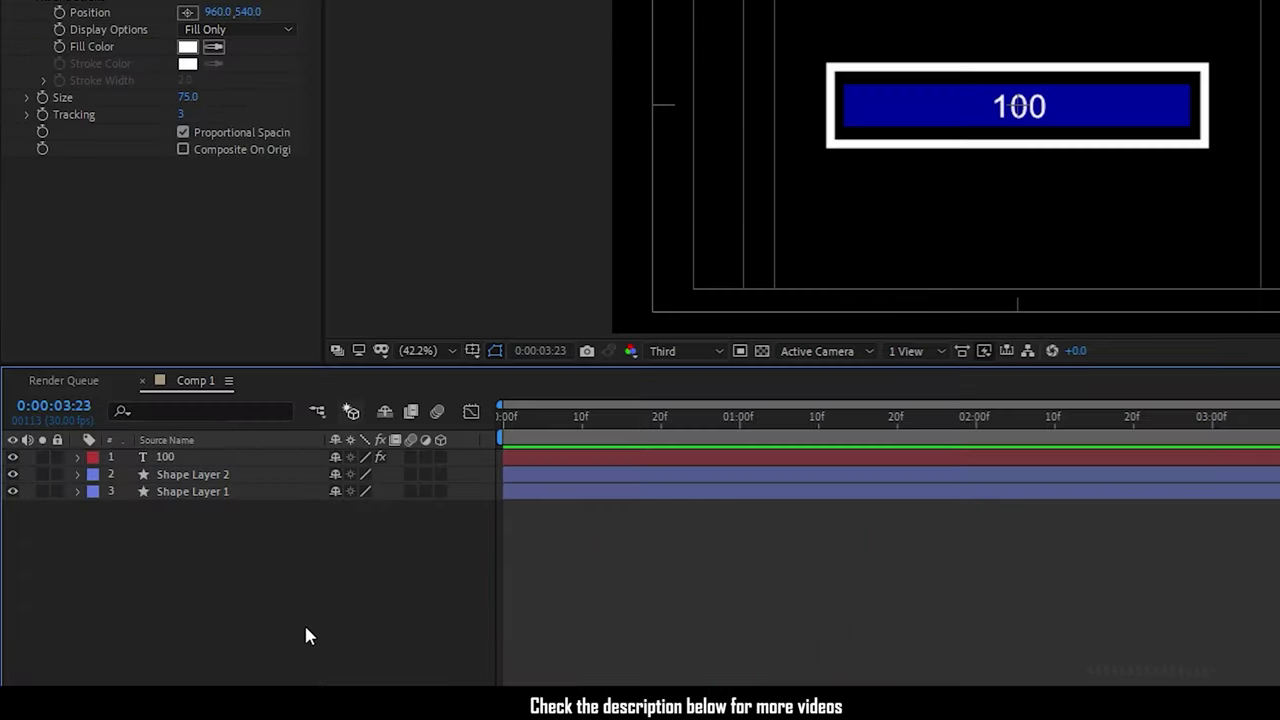
Add a new text layer containing the % sign.
right_click(204, 580)
mouse_move(361, 443)
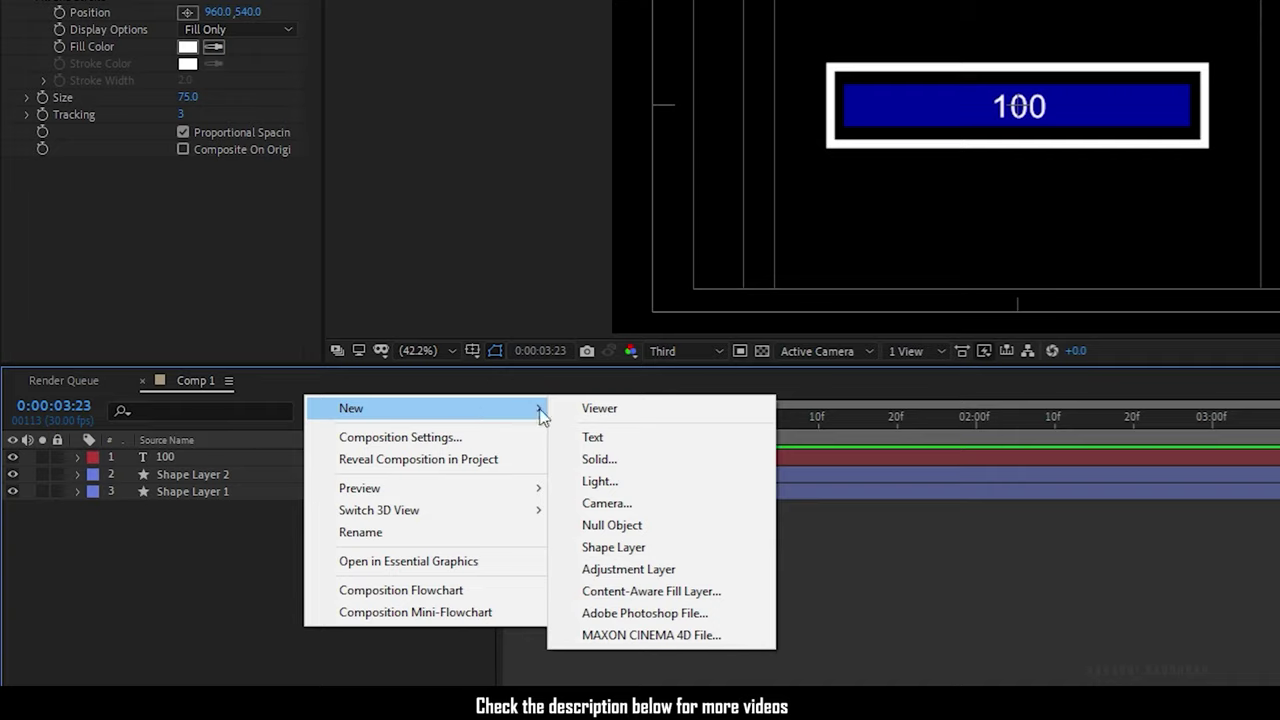
left_click(625, 449)
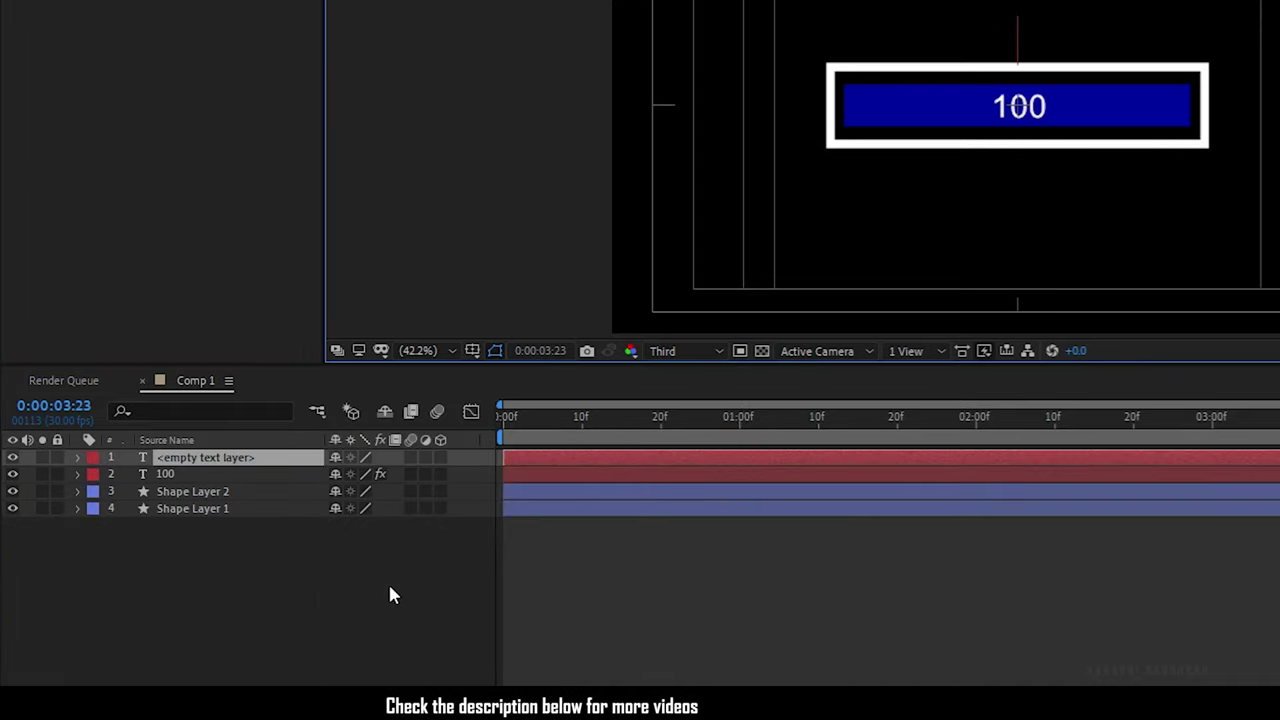
type("%")
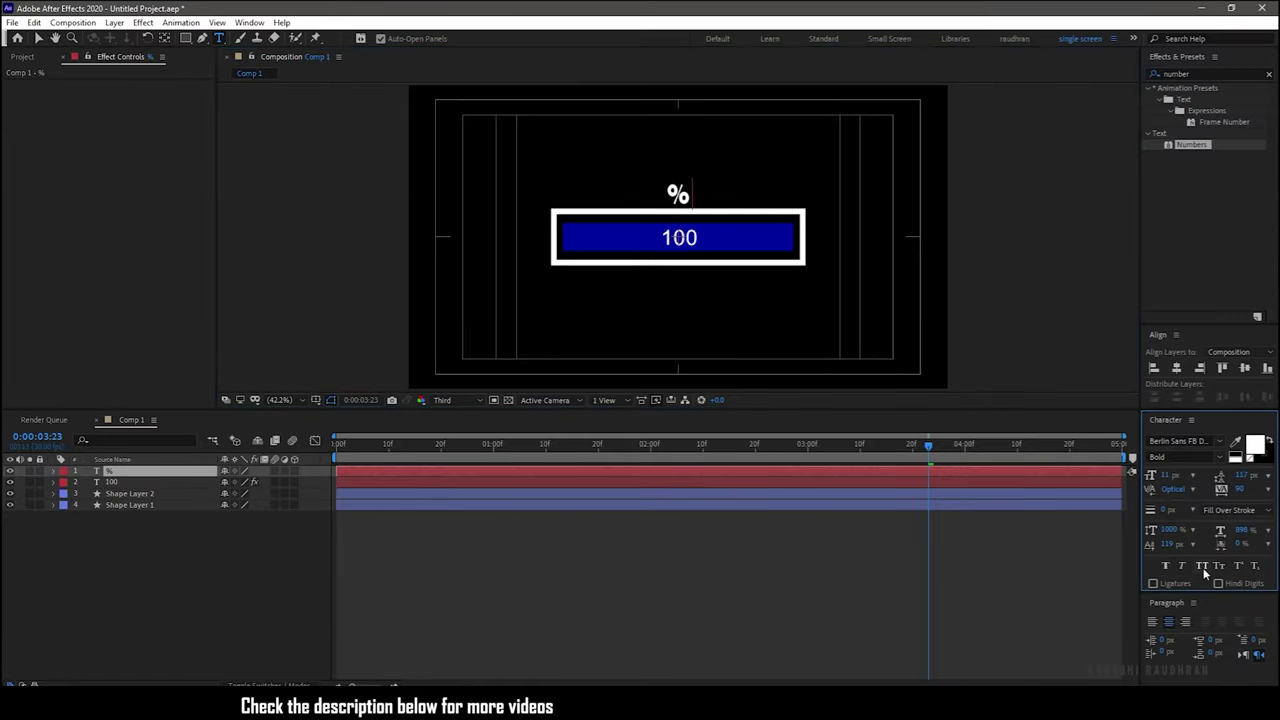
Set the % layer's font to Arial Regular and select the layer.
left_click(1180, 441)
type("Arial")
key("Return")
left_click(1218, 441)
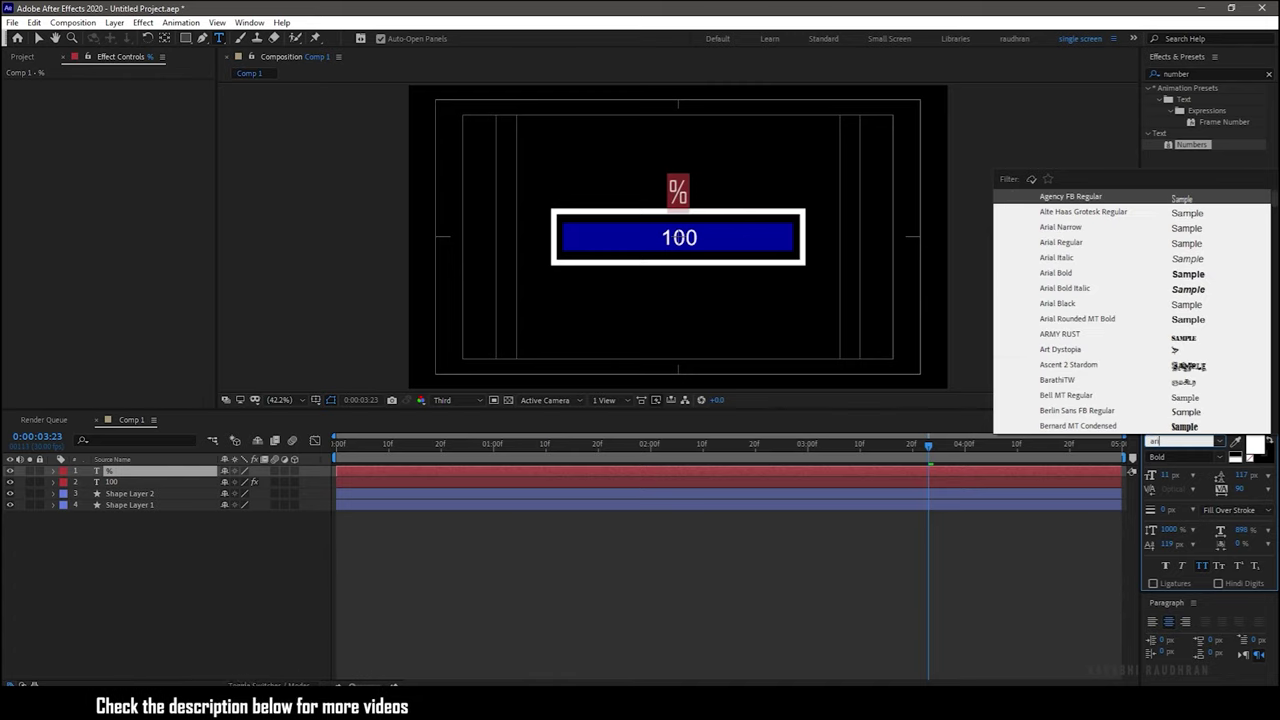
left_click(1097, 214)
left_click(132, 468)
left_click(132, 470)
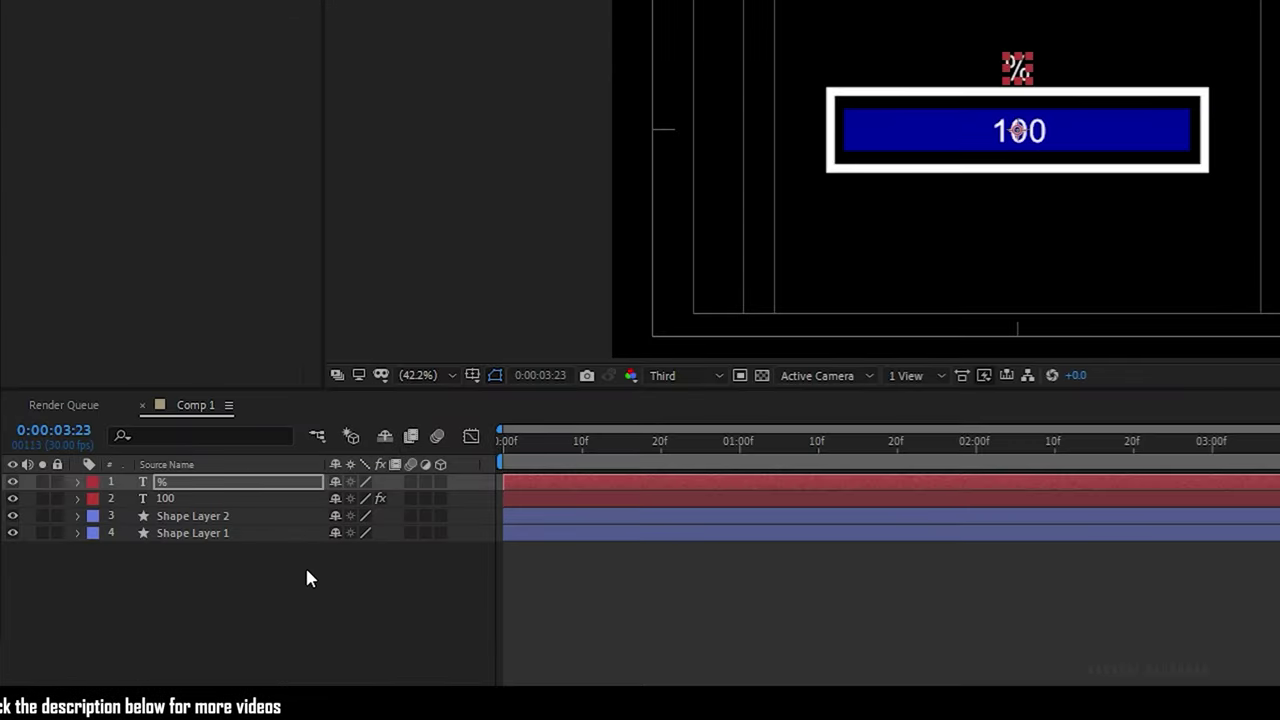
Place the % sign beside the 100 counter and set a Position keyframe there.
key("p")
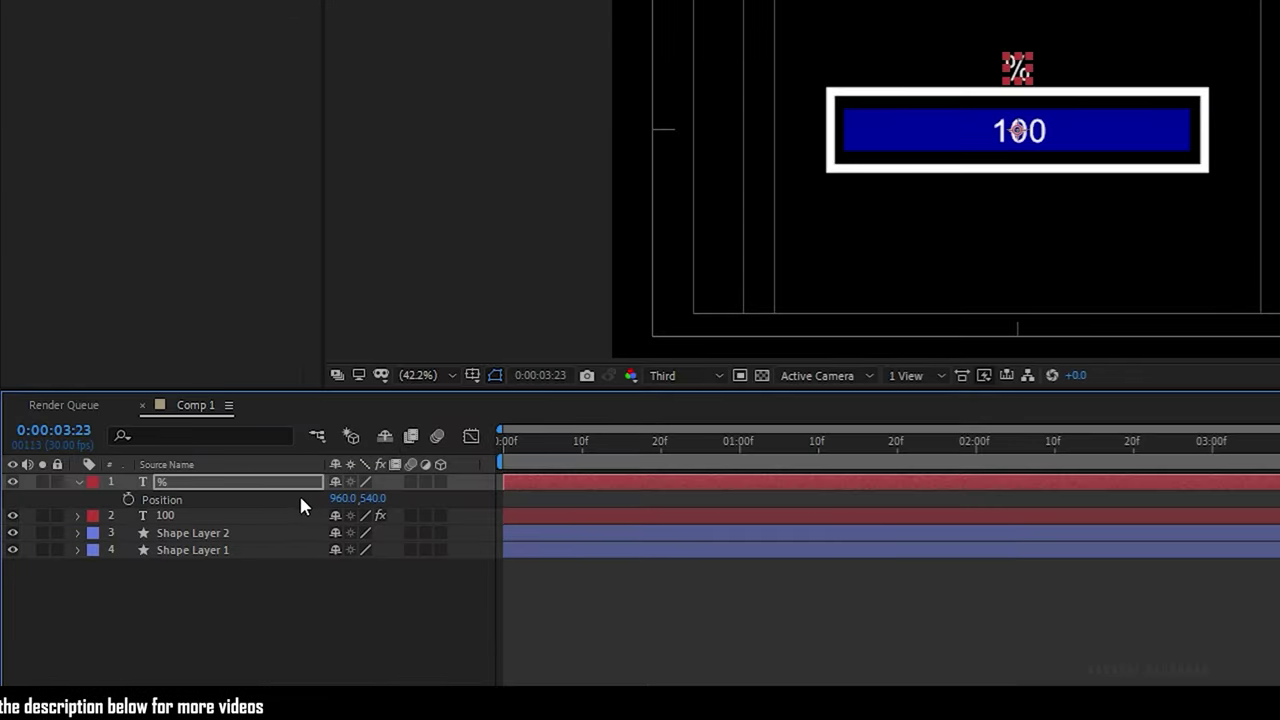
left_click_drag(338, 500, 450, 512)
left_click_drag(372, 503, 503, 508)
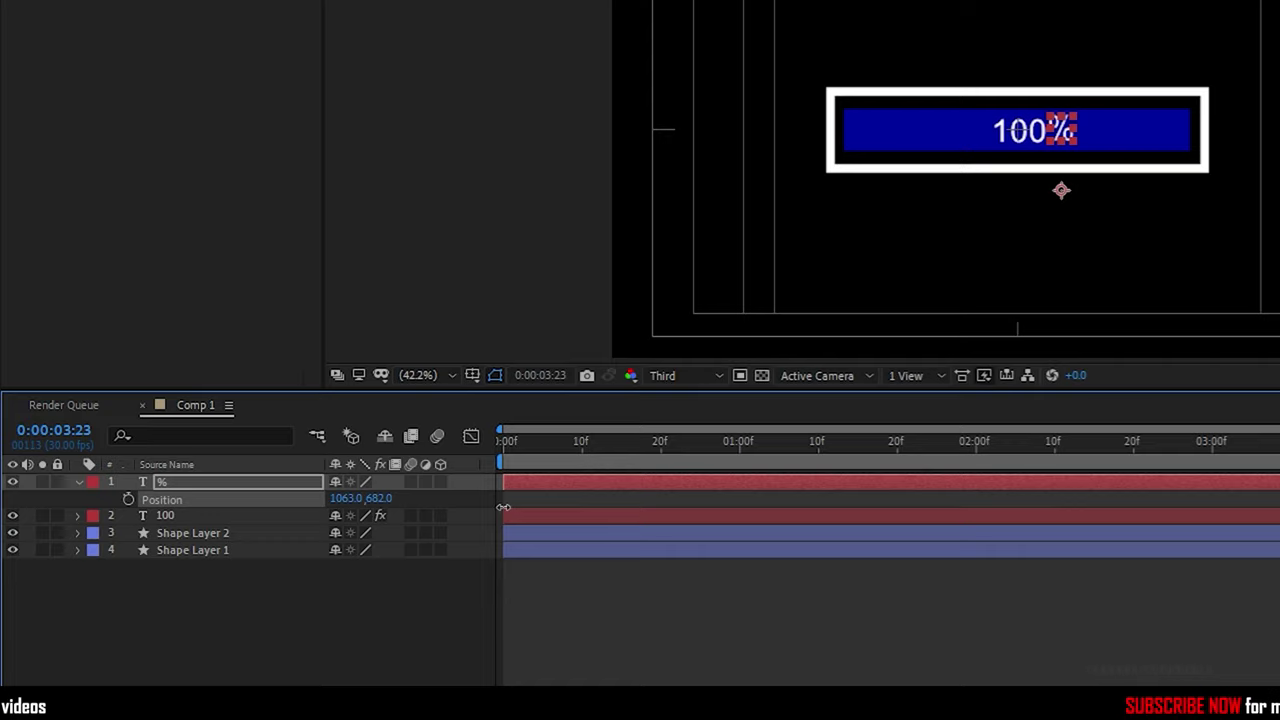
key("F2")
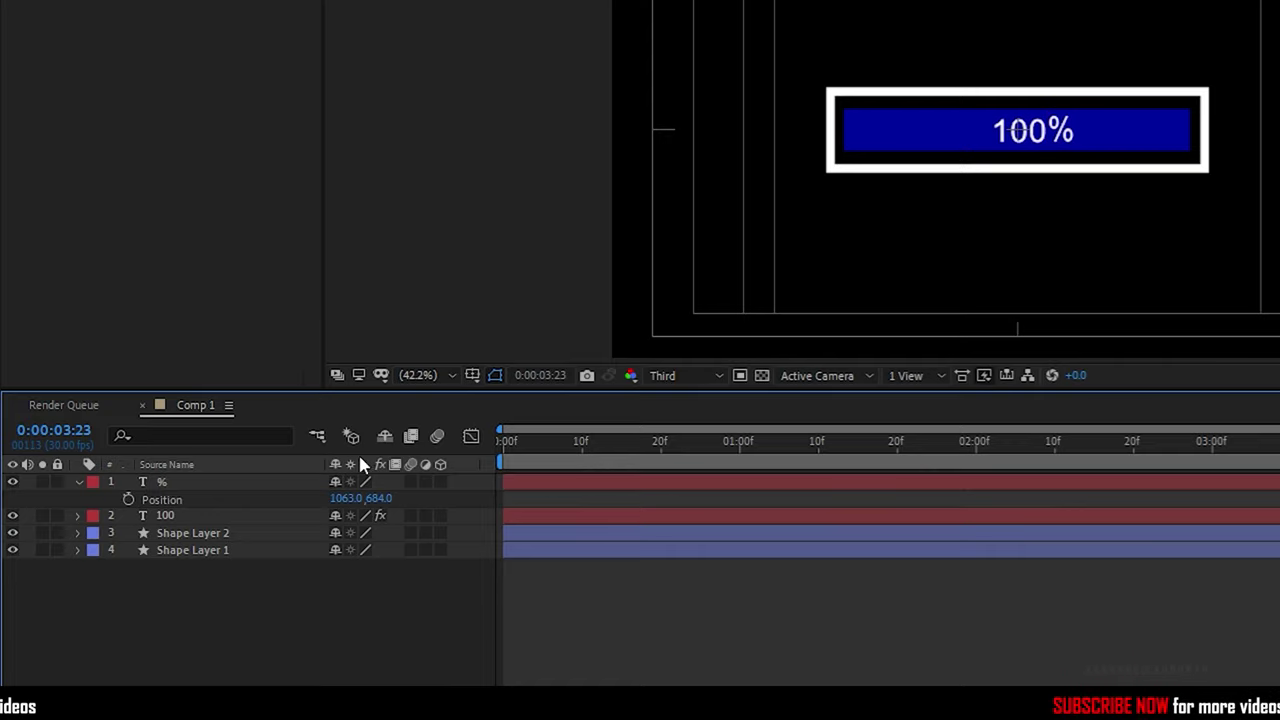
left_click(378, 500)
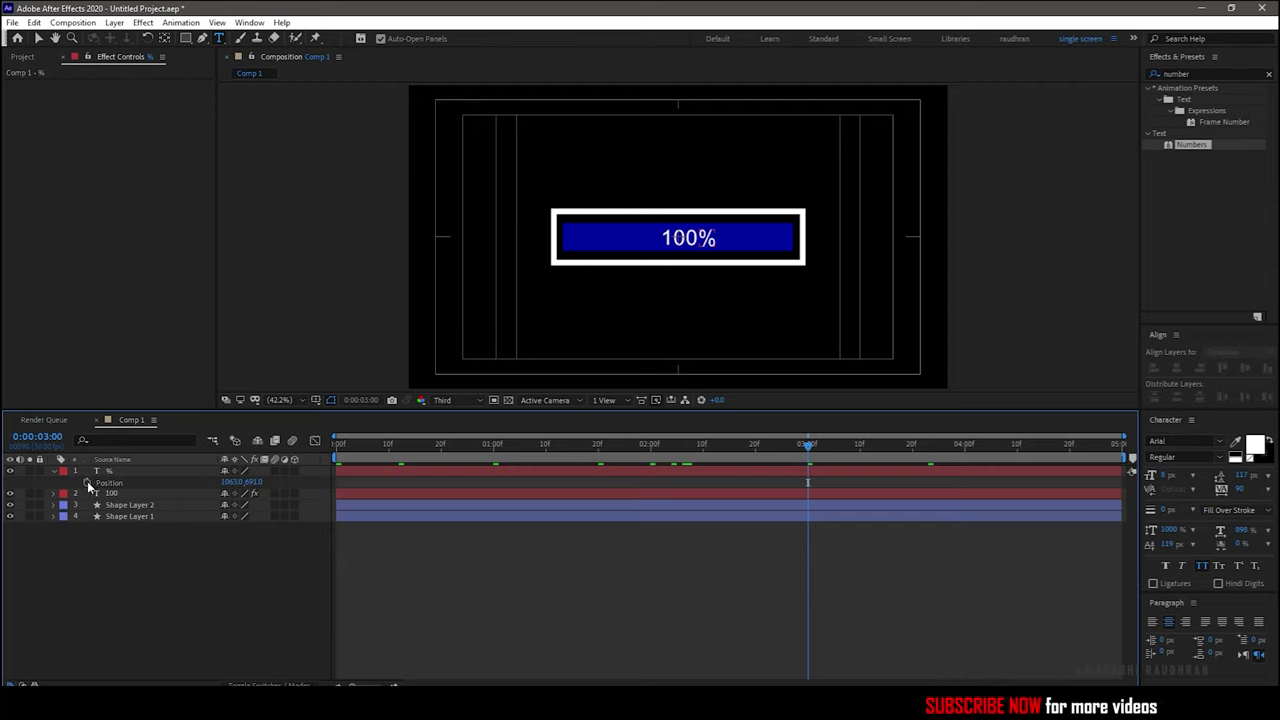
left_click(87, 483)
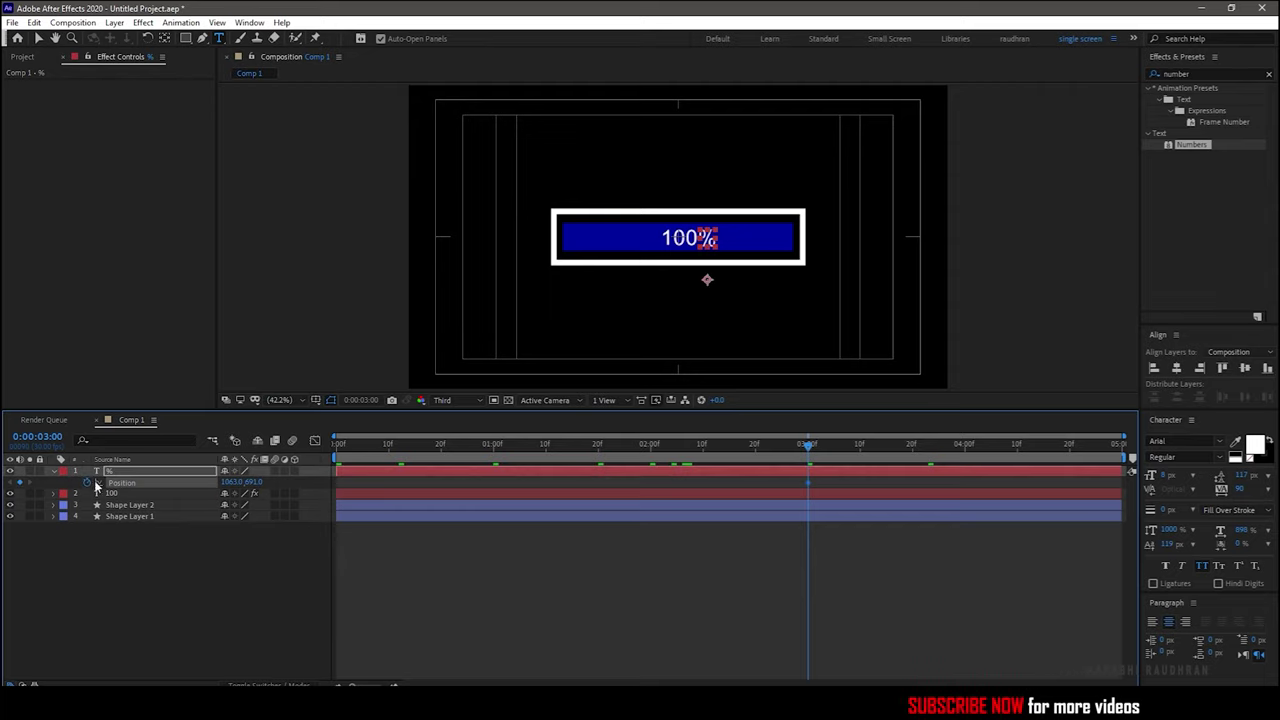
left_click(626, 588)
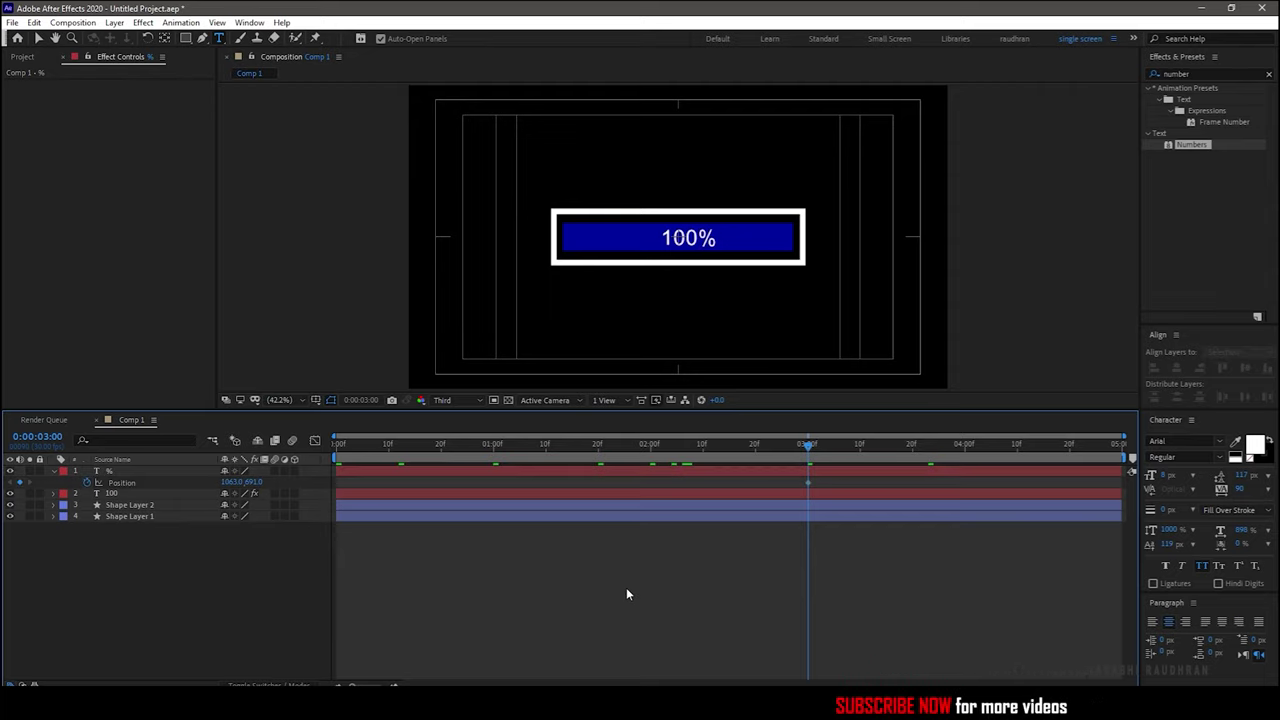
At frame 0, move the % sign next to the 0, then preview the animation.
key("Home")
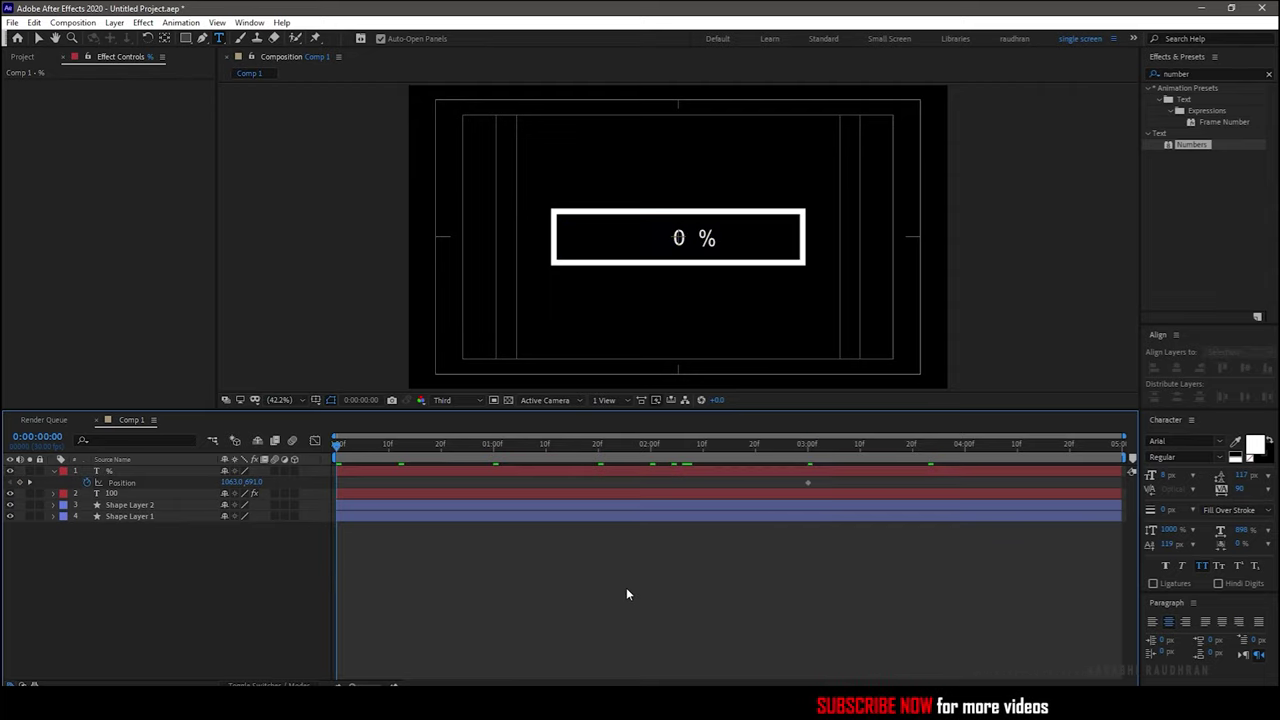
left_click(232, 483)
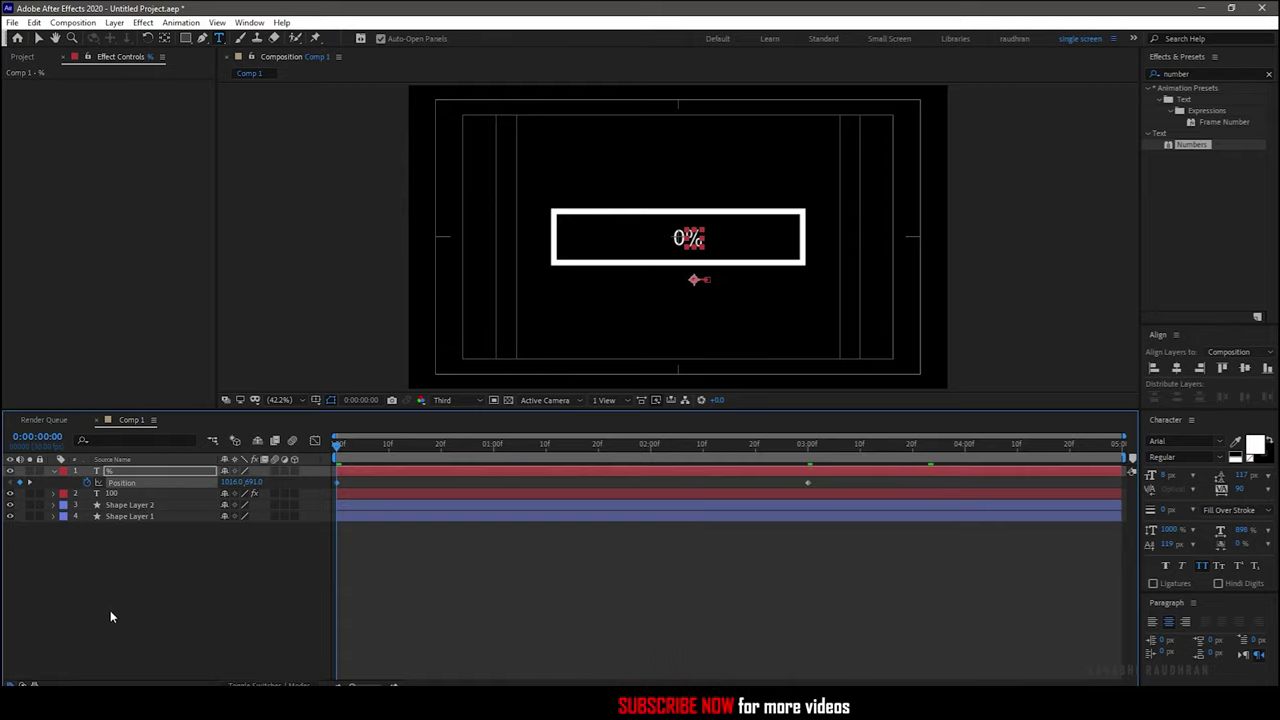
left_click(147, 608)
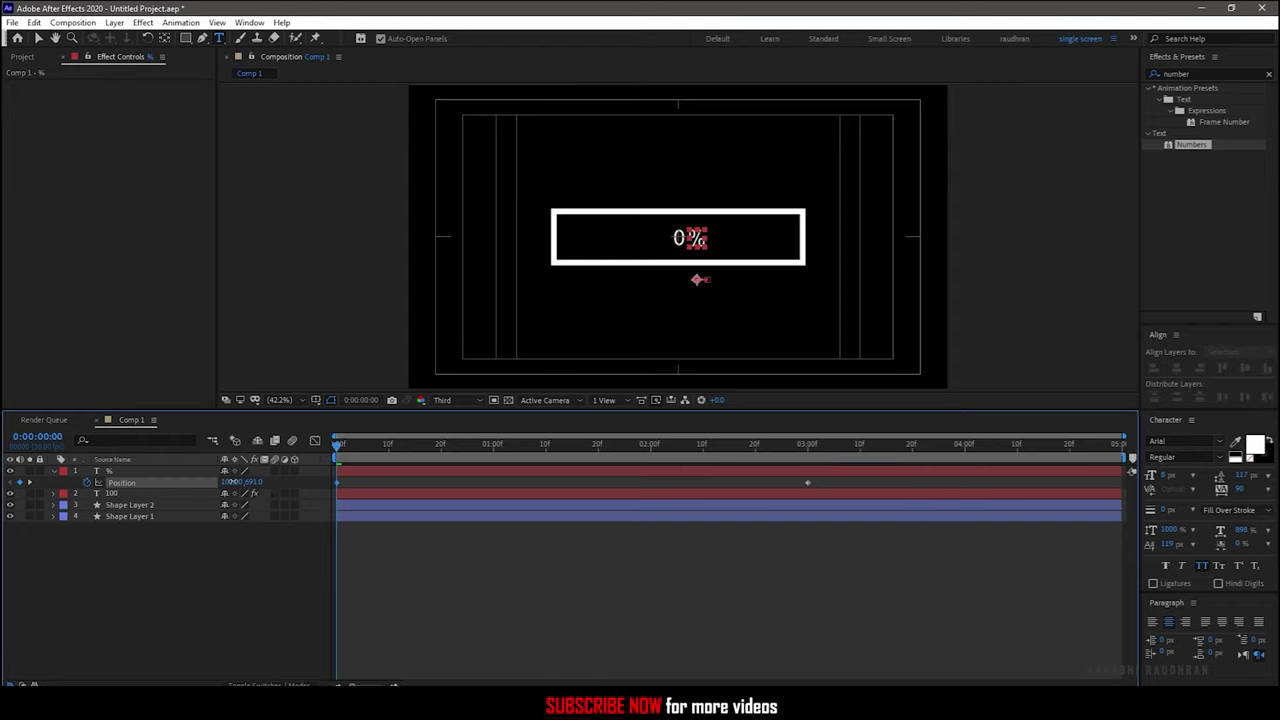
left_click(243, 609)
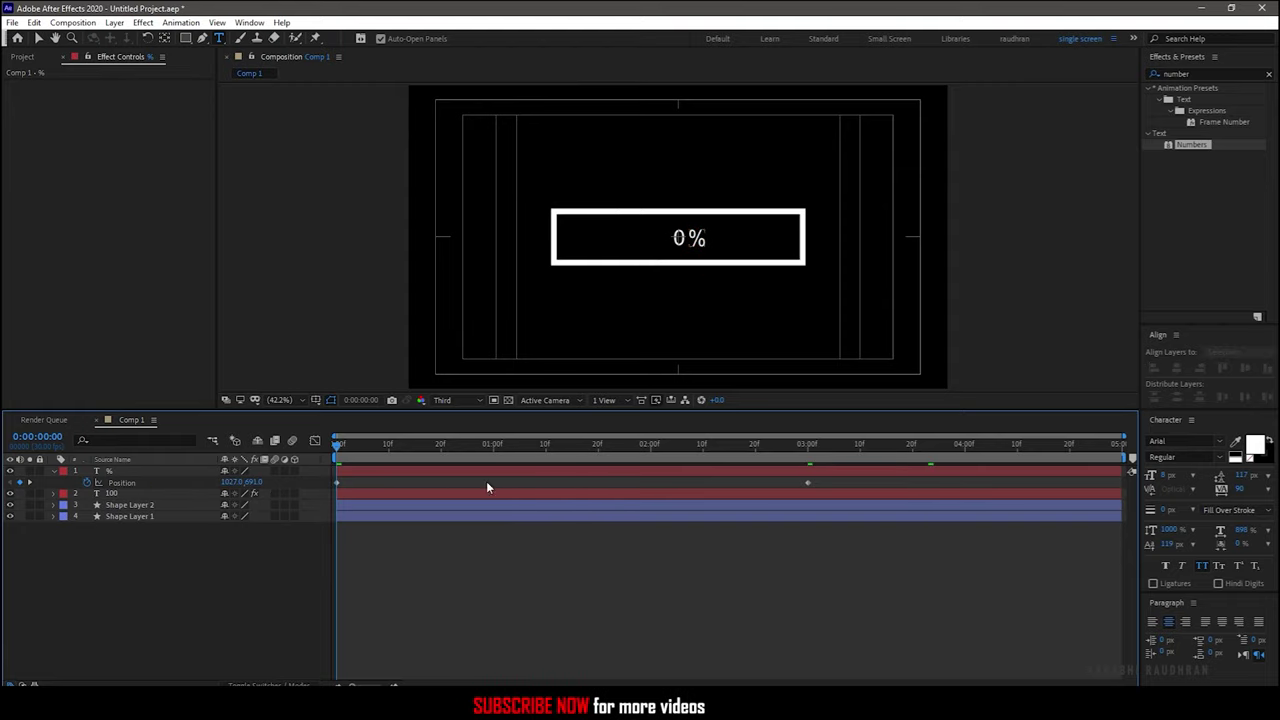
left_click(806, 483)
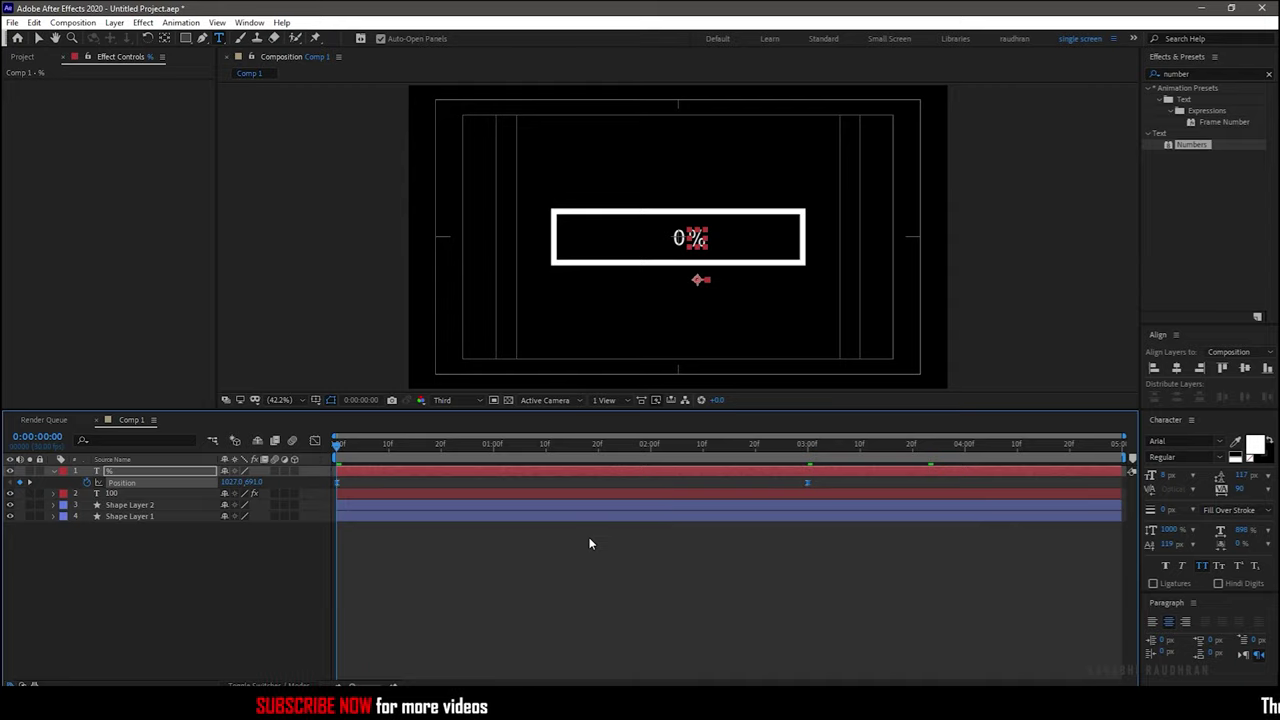
key("space")
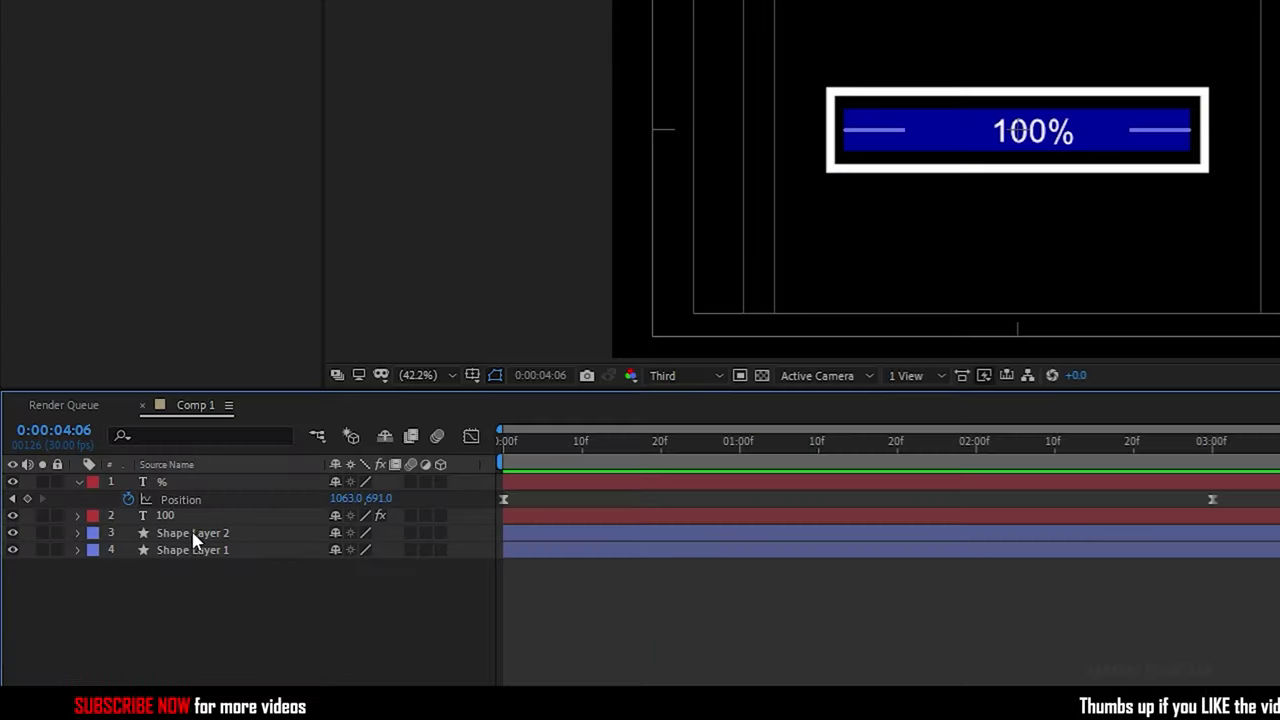
Pre-compose the 100 counter and % layers into Pre-comp 1.
left_click(115, 493)
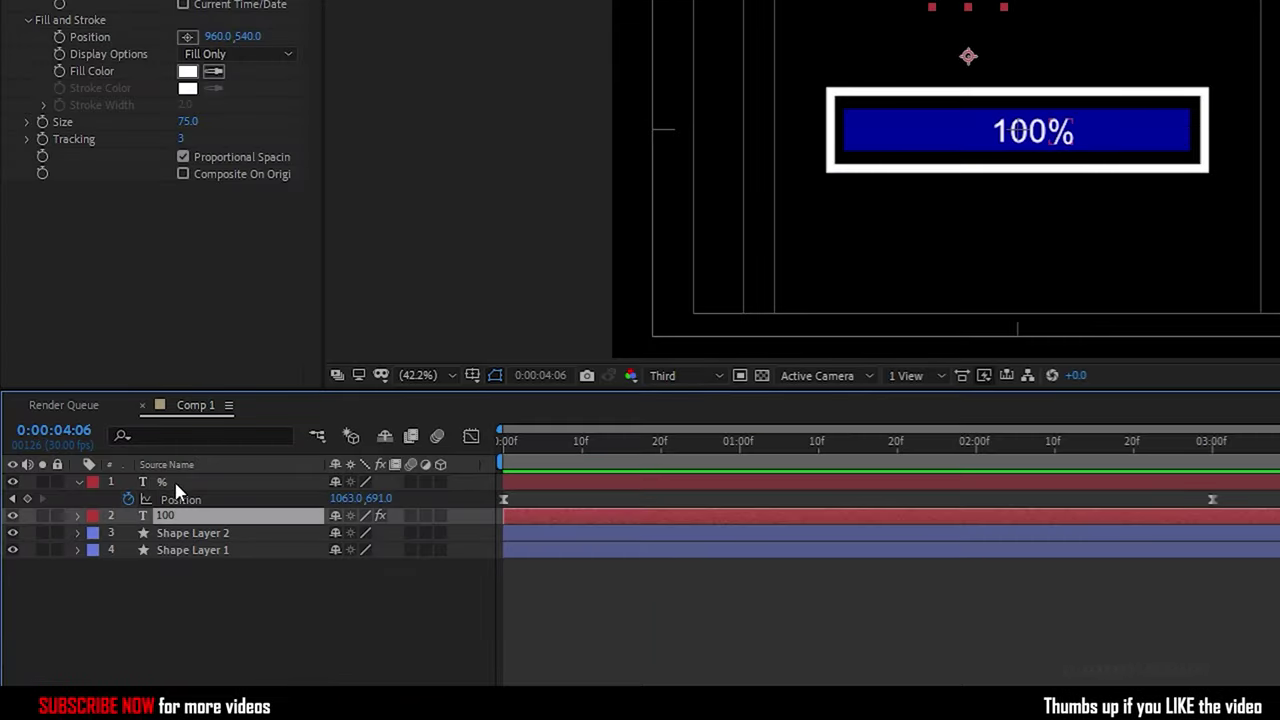
left_click(175, 484, "shift")
right_click(175, 484)
left_click(250, 373)
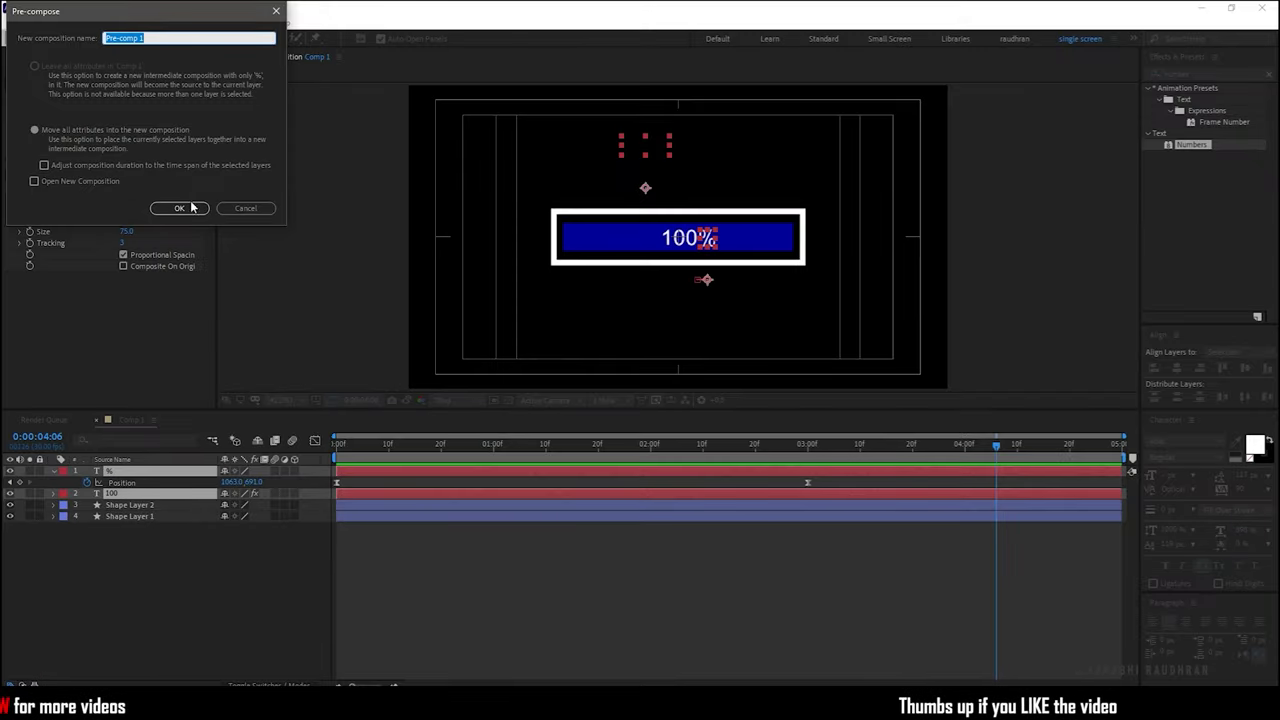
left_click(179, 208)
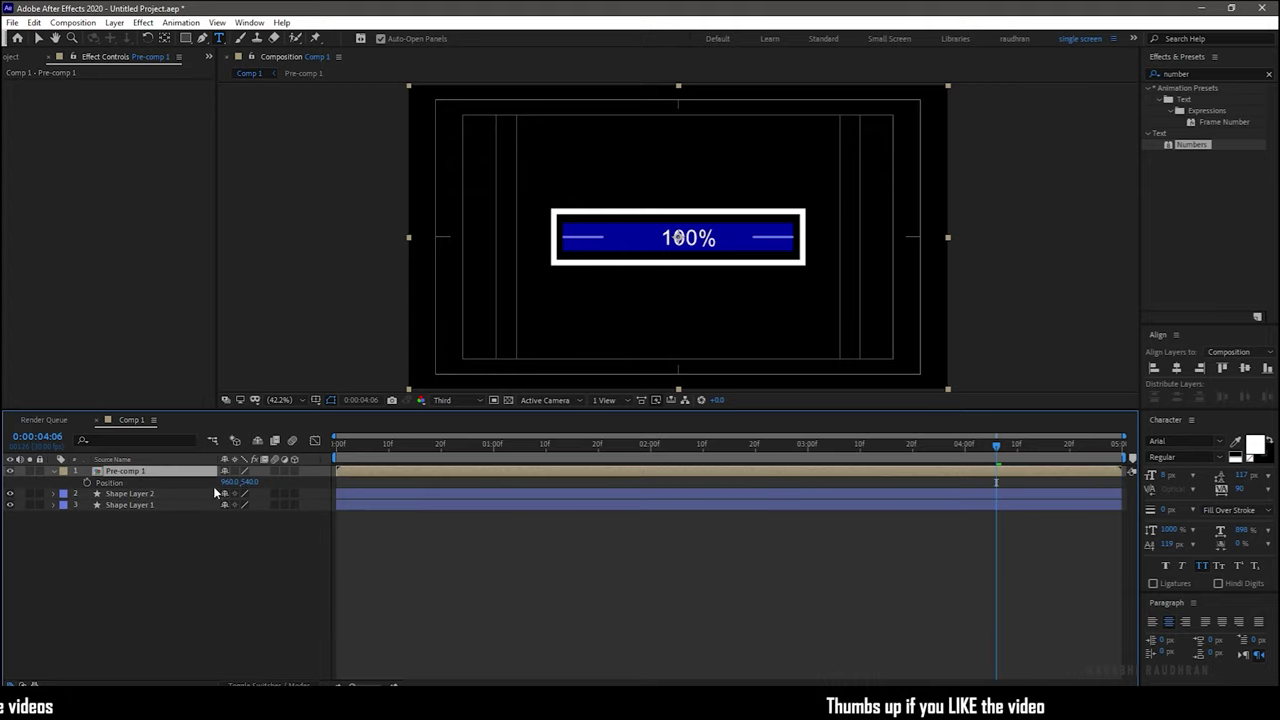
Move Pre-comp 1 to X position 1495, right of the bar, and preview.
left_click_drag(239, 482, 584, 485)
left_click(680, 605)
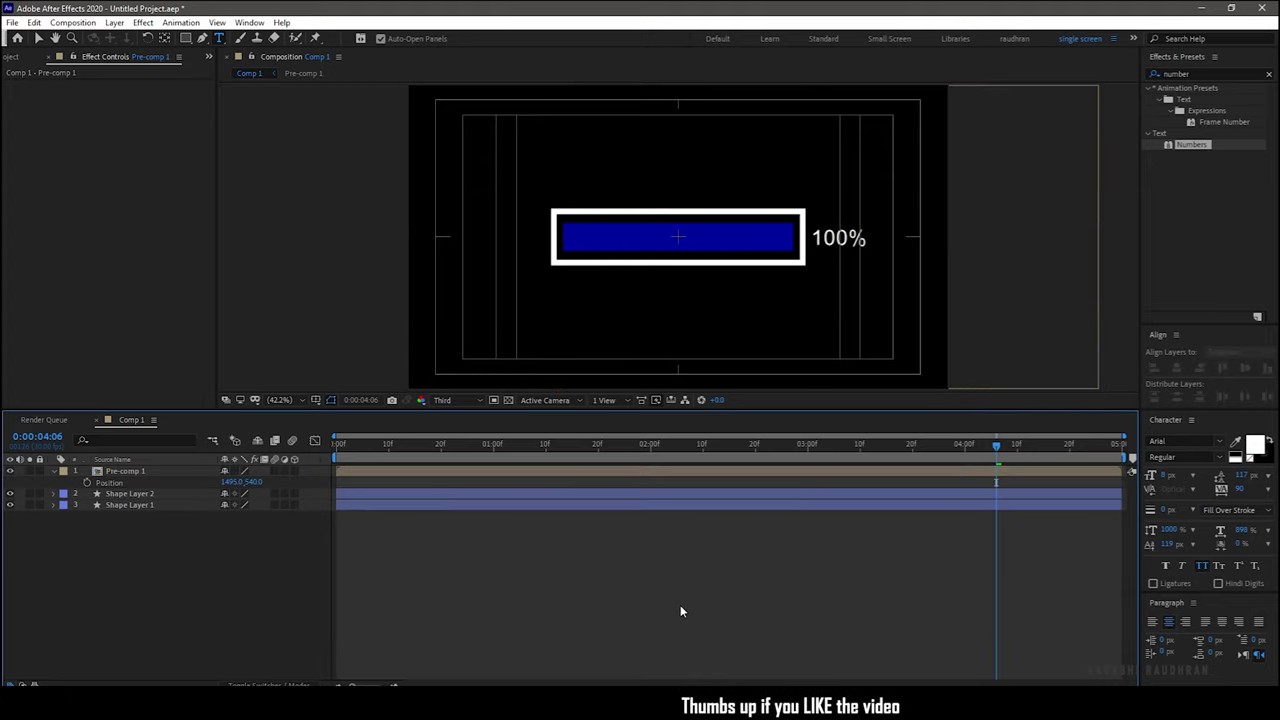
key("space")
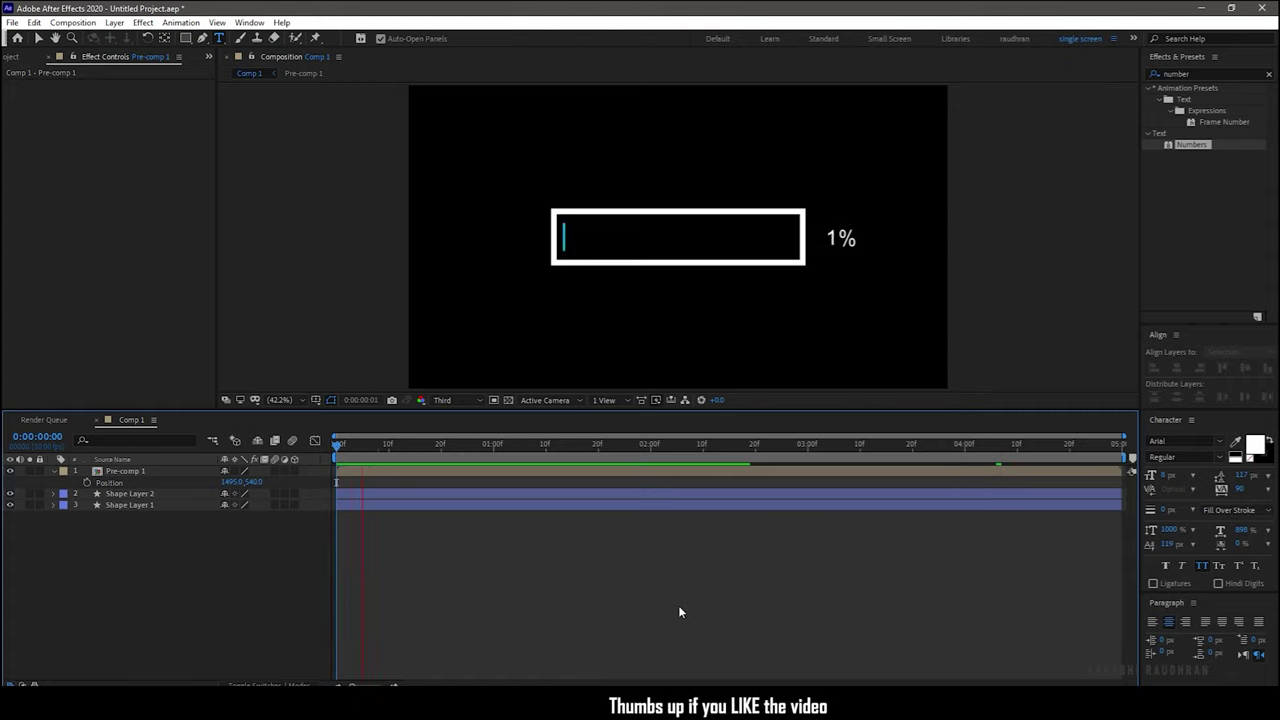